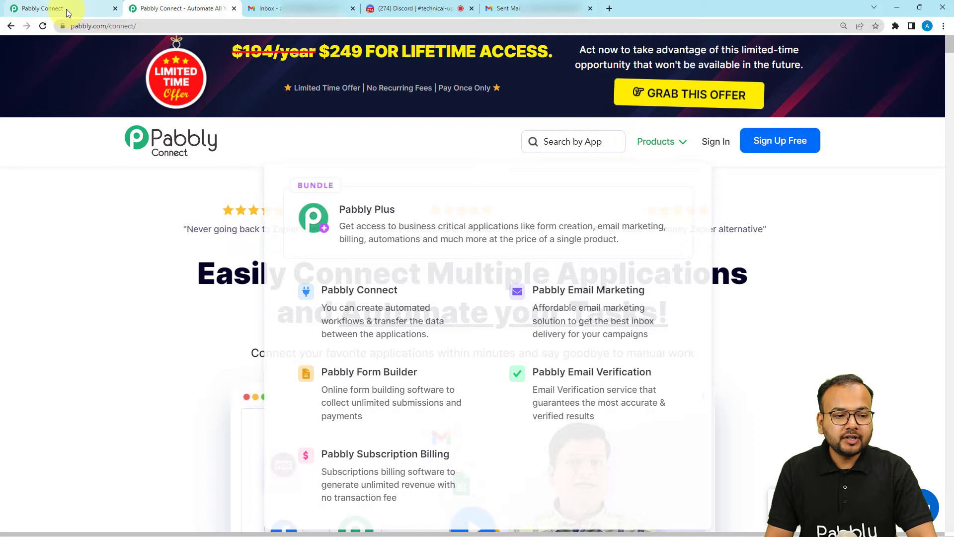
- Create a workflow named "Gmail Discord Integration" from the Pabbly Connect dashboard
{"action": "left_click", "coordinate": [66, 9]}
{"action": "left_click", "coordinate": [29, 72]}
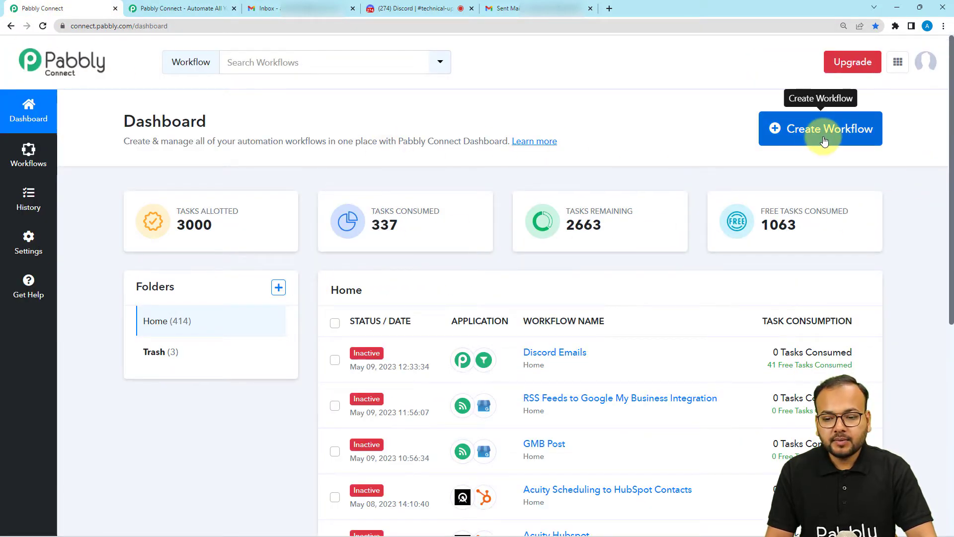
{"action": "left_click", "coordinate": [821, 138]}
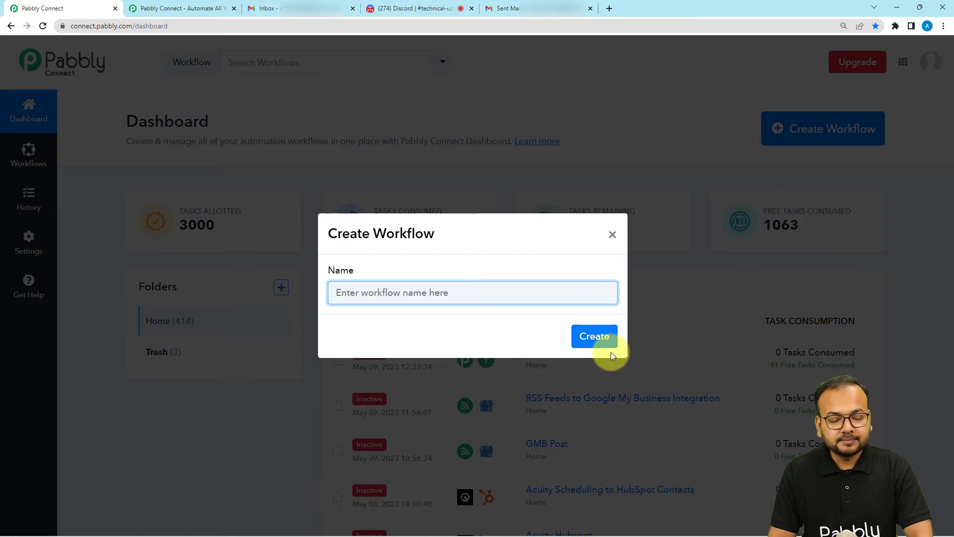
{"action": "type", "text": "Gmail Discord Integration"}
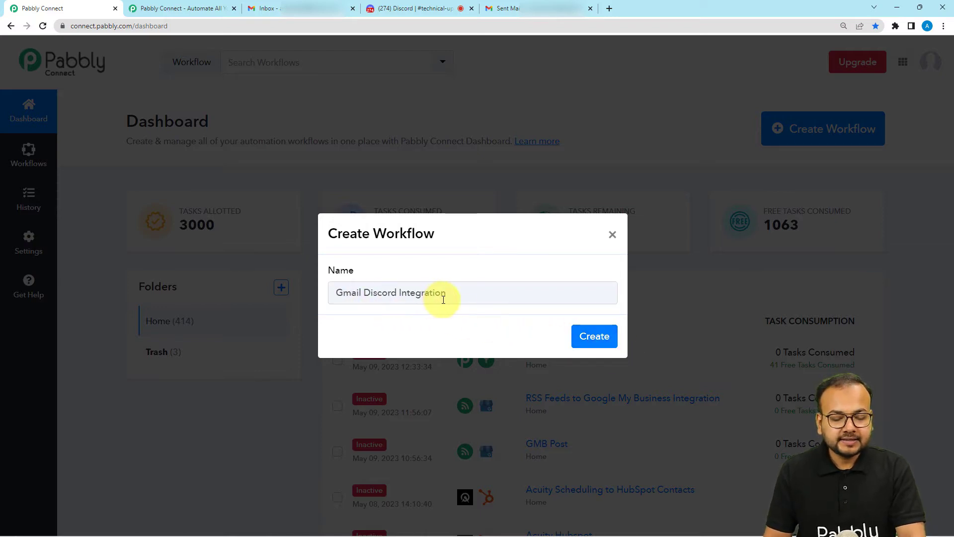
{"action": "left_click", "coordinate": [596, 338]}
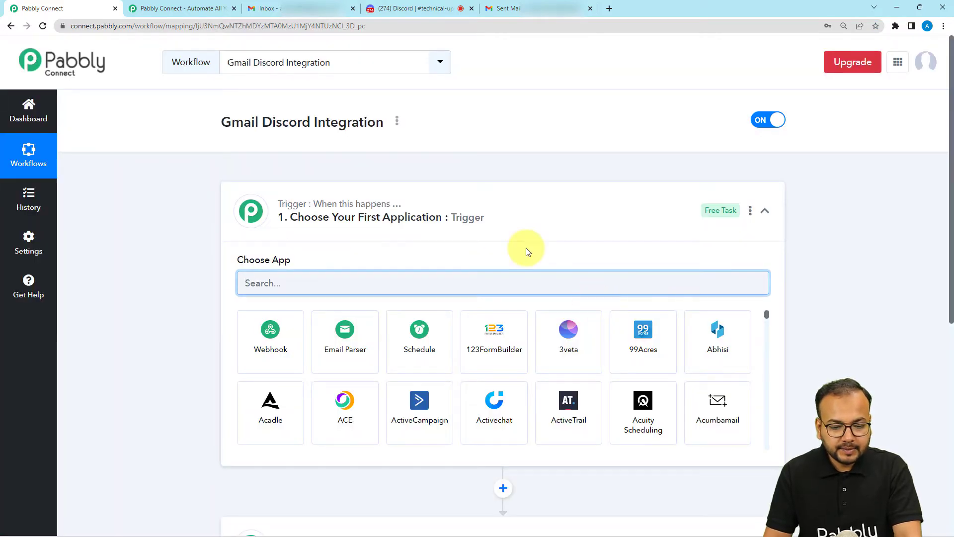
- Set Email Parser by Pabbly as the workflow's trigger application and read the note about forwarding mail to the parser address
{"action": "left_click", "coordinate": [521, 215]}
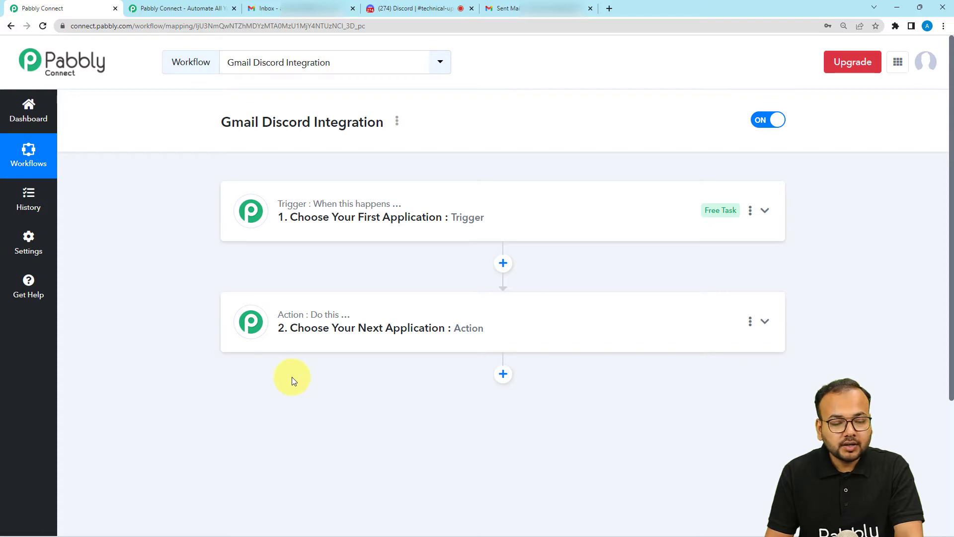
{"action": "left_click", "coordinate": [299, 220]}
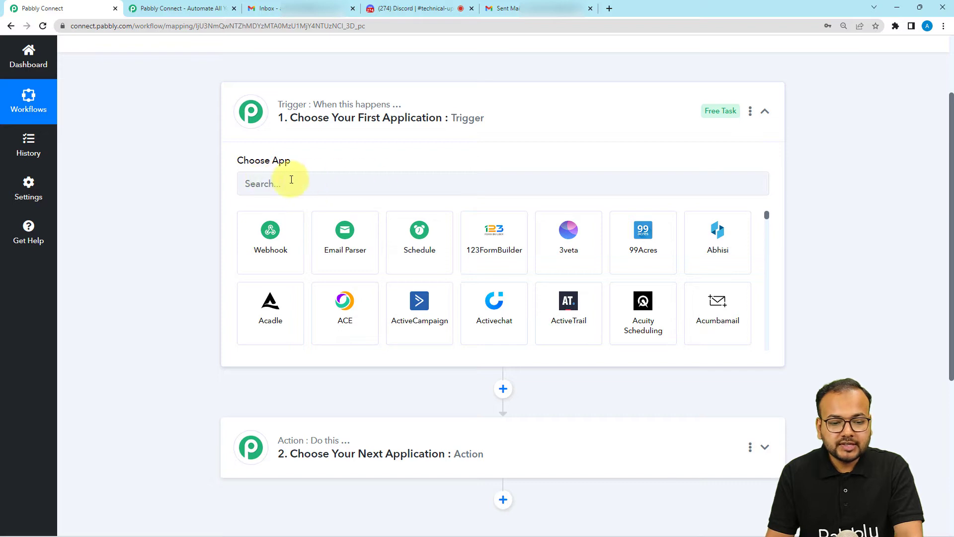
{"action": "scroll", "coordinate": [422, 206], "scroll_direction": "up", "scroll_amount": 1}
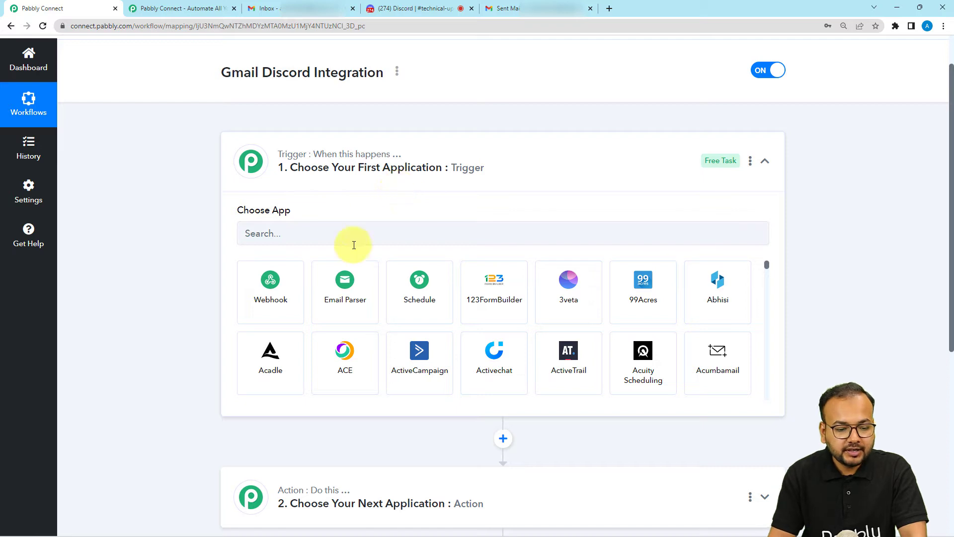
{"action": "left_click", "coordinate": [338, 313]}
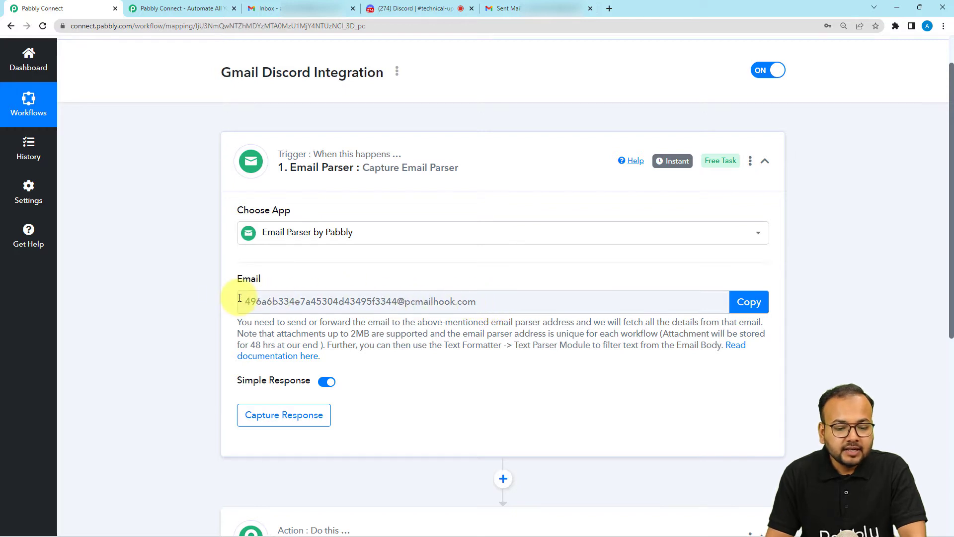
{"action": "left_click_drag", "start_coordinate": [234, 324], "coordinate": [447, 356]}
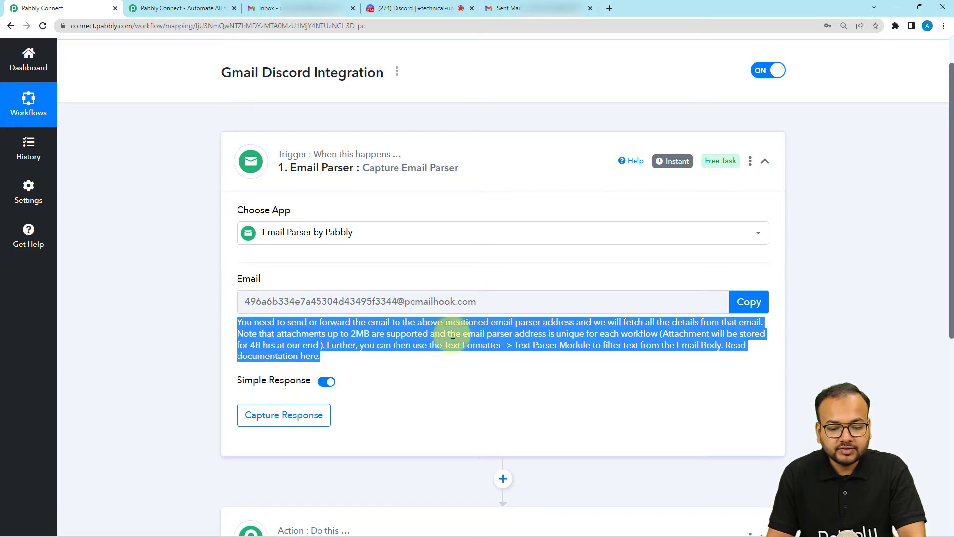
{"action": "left_click", "coordinate": [194, 302]}
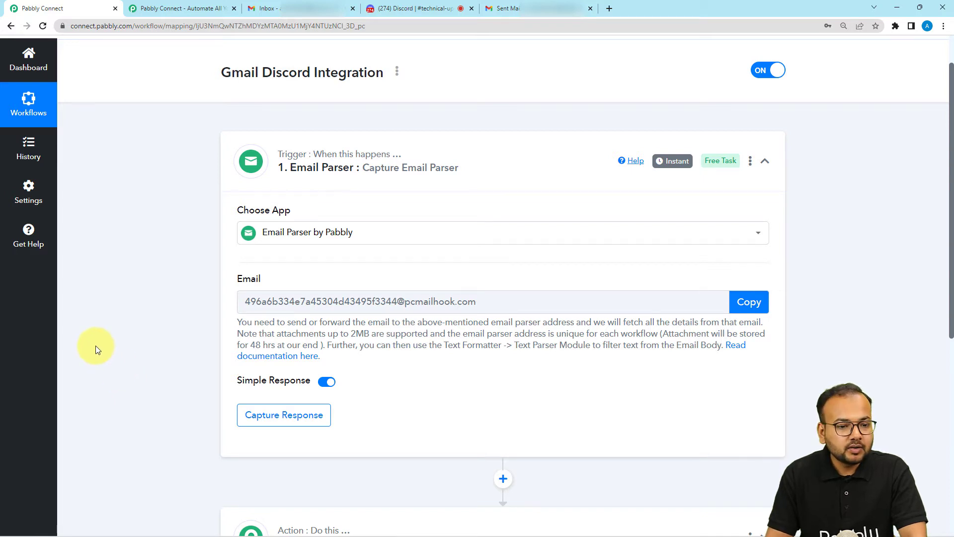
- Open the dialog for adding a forwarding address in Gmail's Forwarding and POP/IMAP settings, and copy the parser email address from Pabbly Connect
{"action": "left_click", "coordinate": [276, 10]}
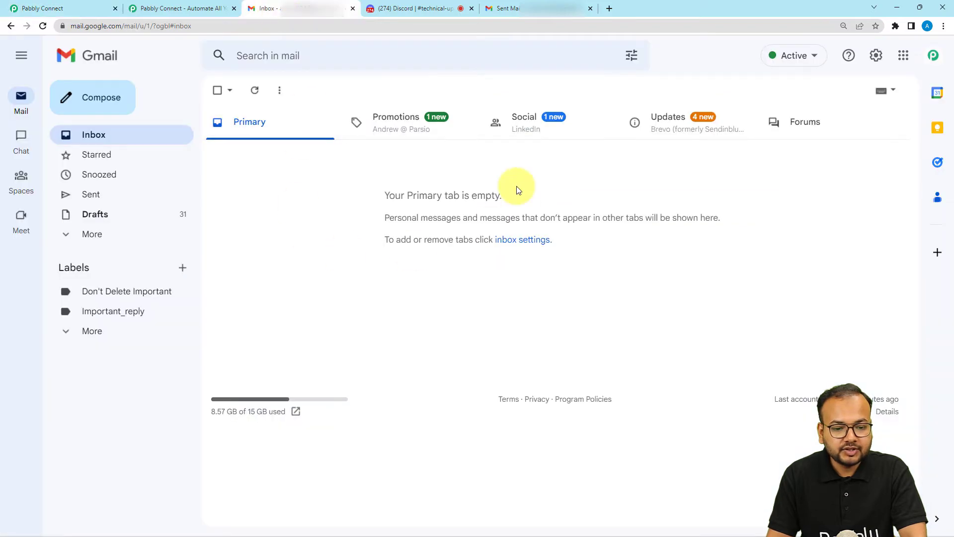
{"action": "left_click", "coordinate": [884, 61]}
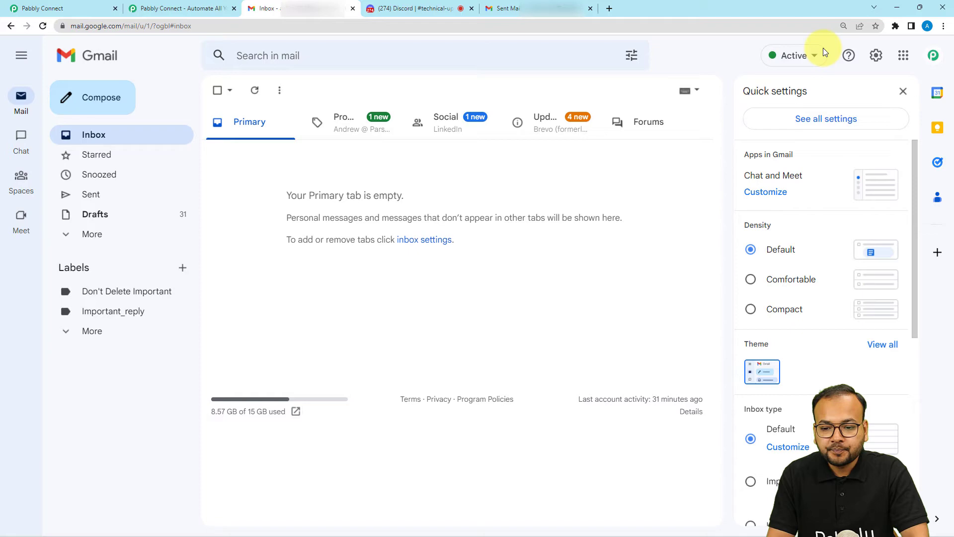
{"action": "left_click", "coordinate": [792, 127]}
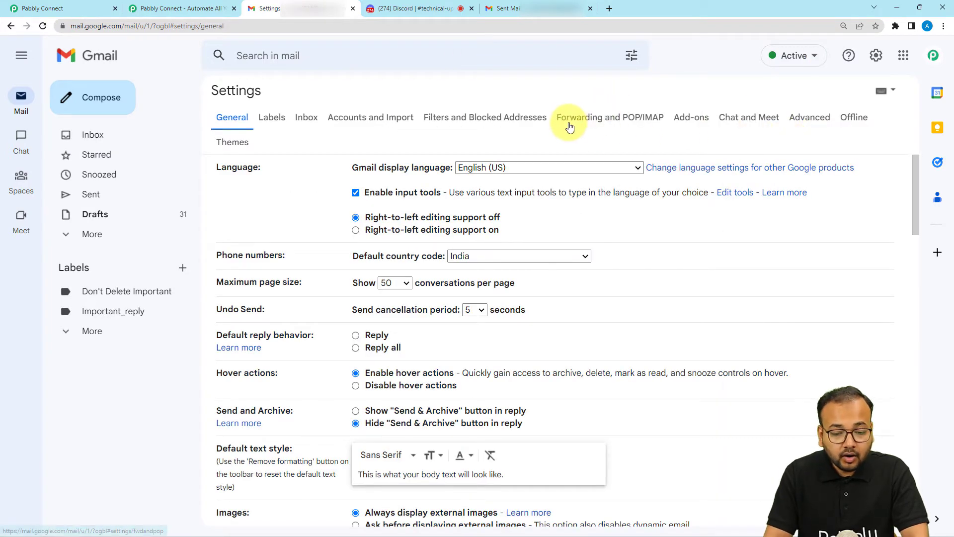
{"action": "left_click", "coordinate": [608, 124]}
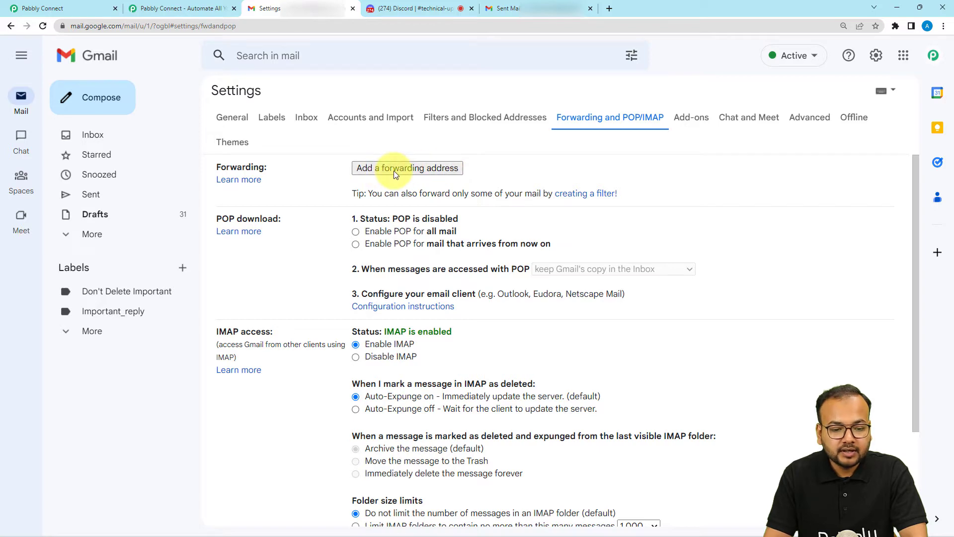
{"action": "left_click", "coordinate": [407, 172]}
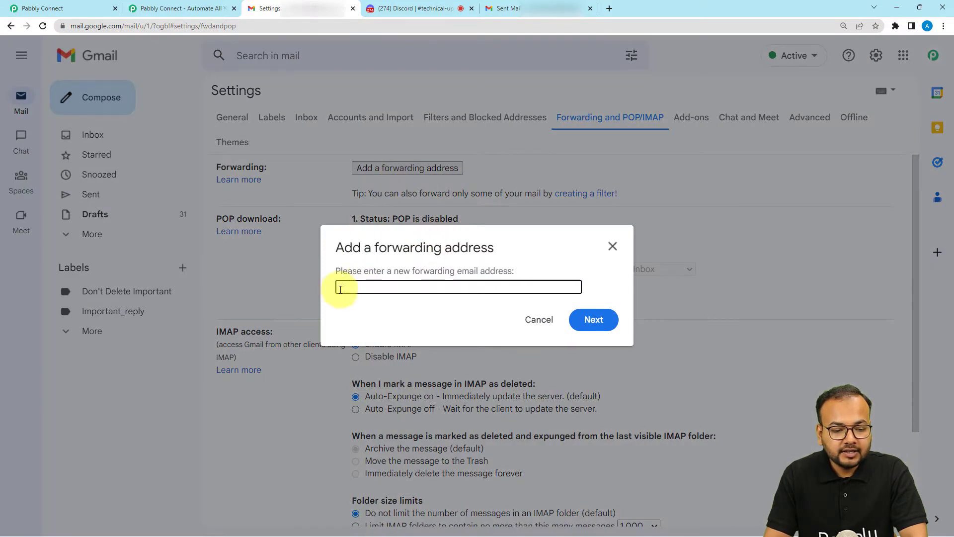
{"action": "left_click", "coordinate": [91, 9]}
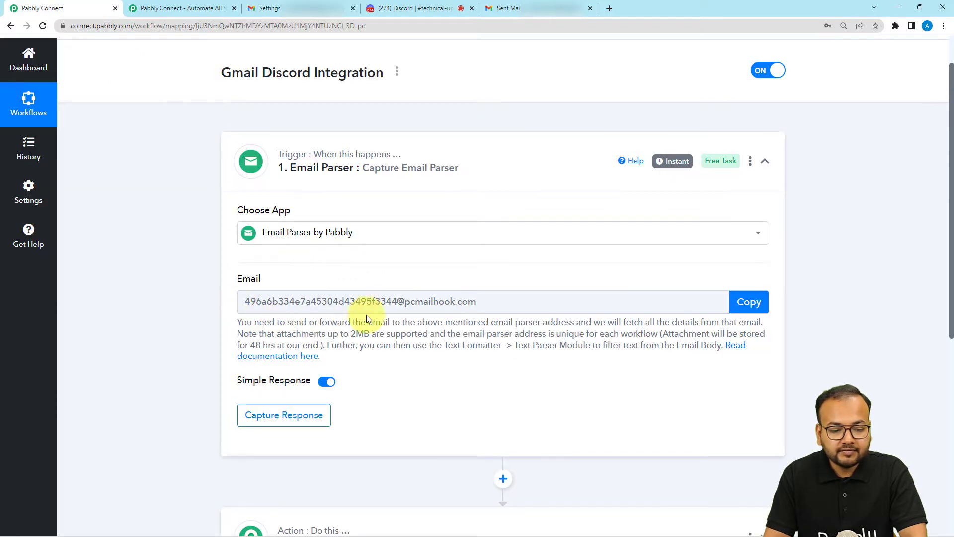
{"action": "left_click", "coordinate": [738, 304]}
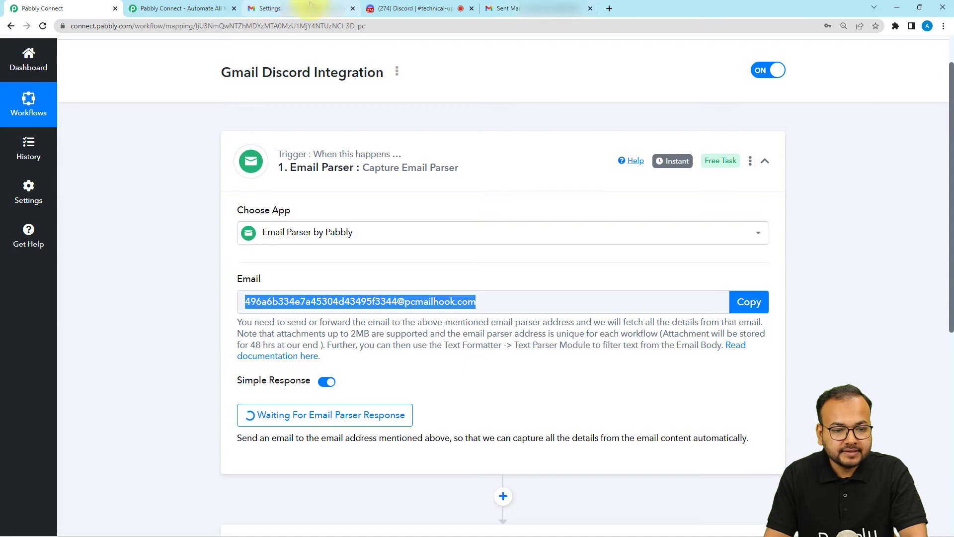
- Try to add the copied parser address as a forwarding address in Gmail, and return to the trigger step in Pabbly Connect
{"action": "left_click", "coordinate": [309, 7]}
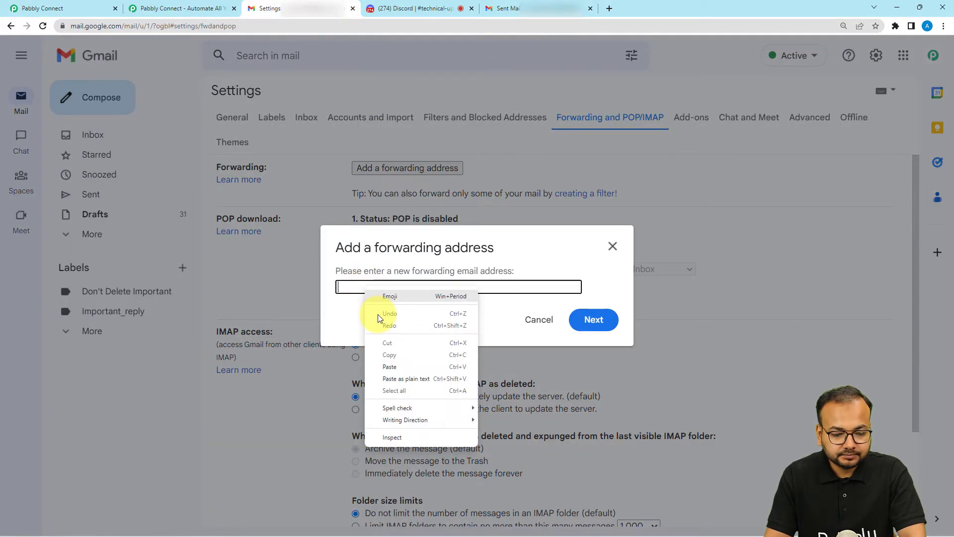
{"action": "right_click", "coordinate": [365, 288]}
{"action": "left_click", "coordinate": [390, 368]}
{"action": "left_click", "coordinate": [594, 324]}
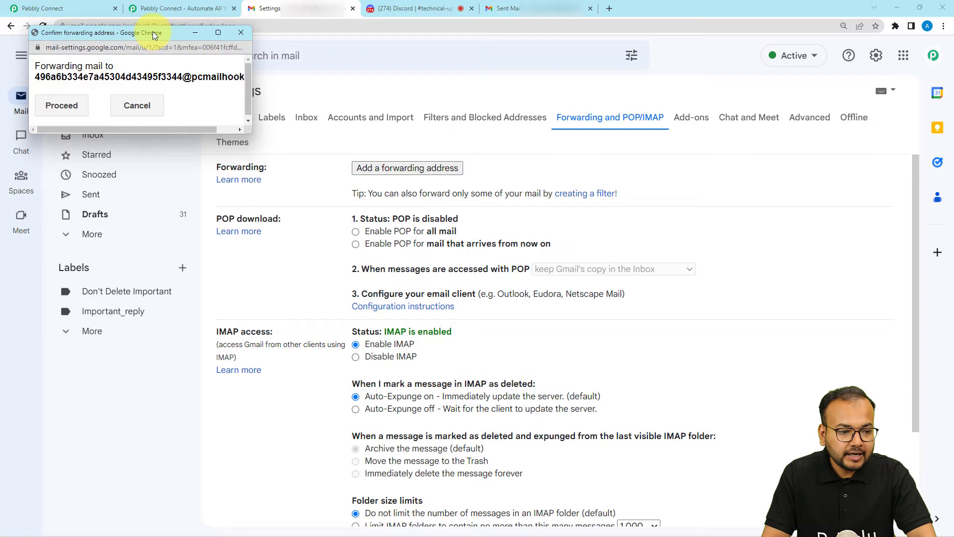
{"action": "left_click_drag", "start_coordinate": [153, 31], "coordinate": [348, 98]}
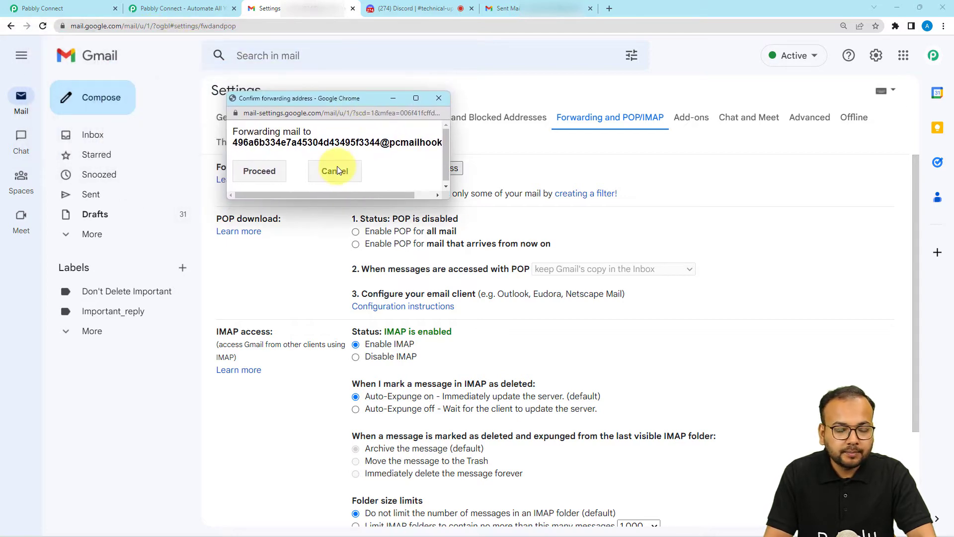
{"action": "left_click", "coordinate": [97, 11]}
{"action": "scroll", "coordinate": [194, 191], "scroll_direction": "down", "scroll_amount": 2}
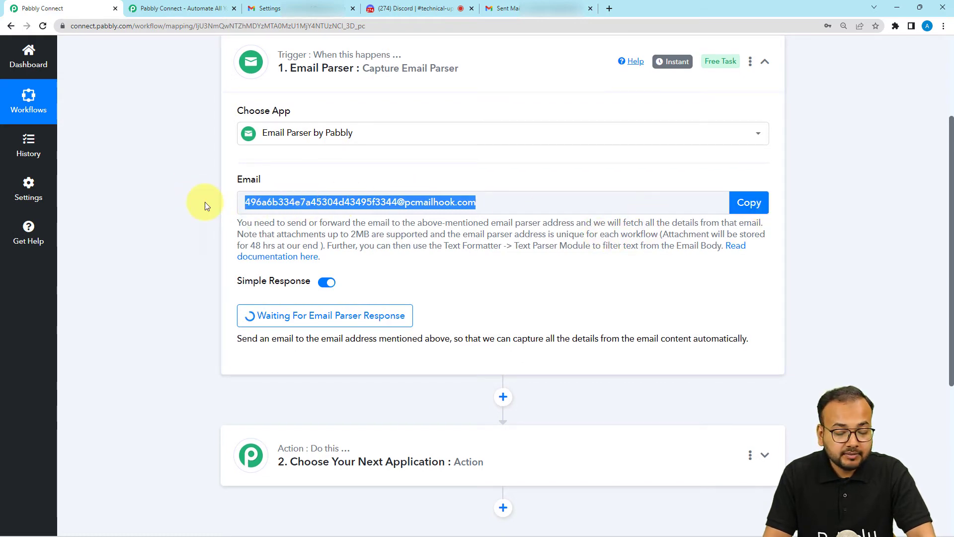
{"action": "scroll", "coordinate": [478, 230], "scroll_direction": "down", "scroll_amount": 2}
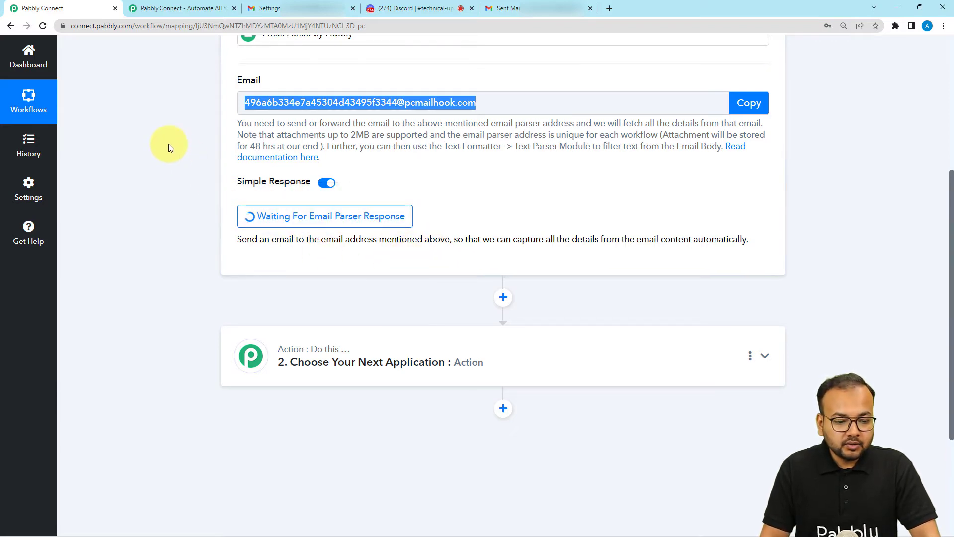
- Add the copied email parser address as a new forwarding address in Gmail and approve the forwarding request
{"action": "left_click", "coordinate": [281, 14]}
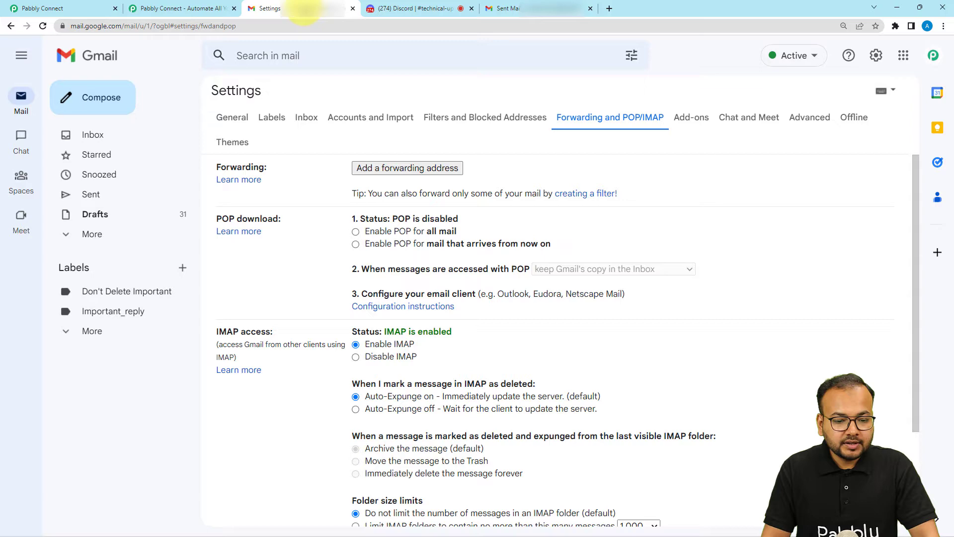
{"action": "left_click", "coordinate": [397, 169]}
{"action": "right_click", "coordinate": [387, 285]}
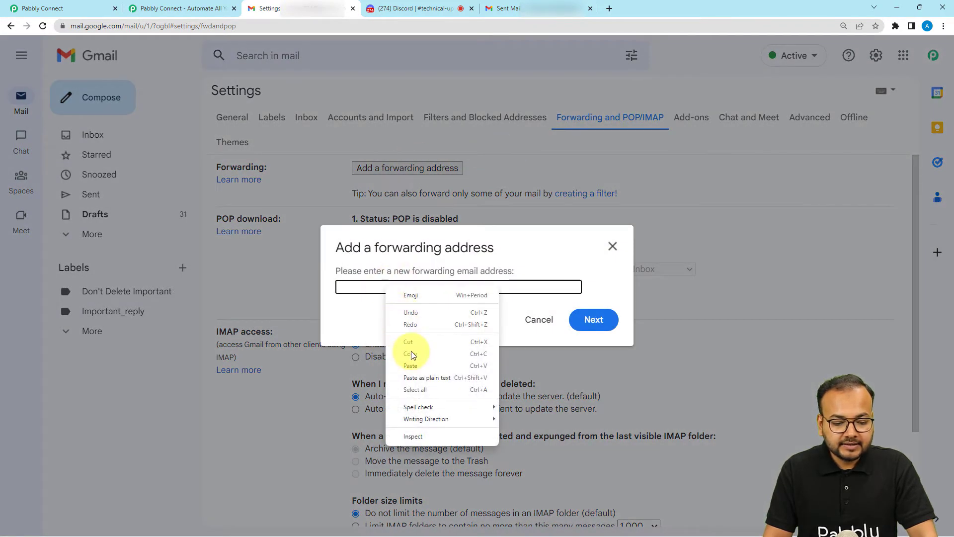
{"action": "left_click", "coordinate": [413, 363]}
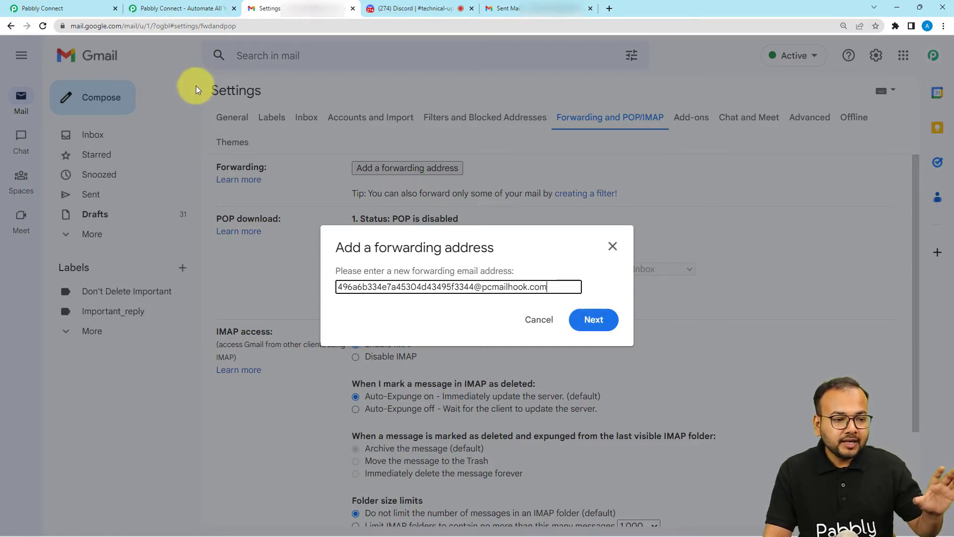
{"action": "left_click", "coordinate": [73, 11]}
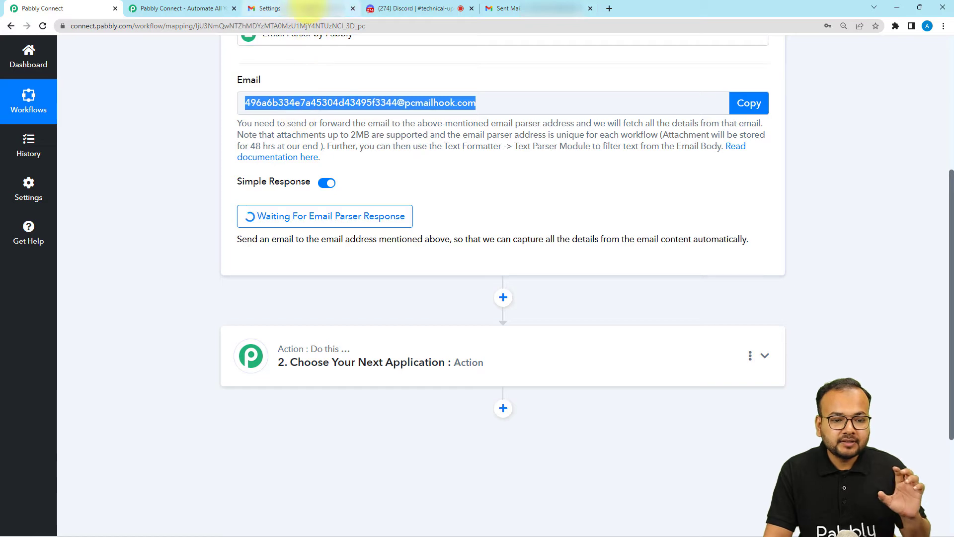
{"action": "left_click", "coordinate": [270, 9]}
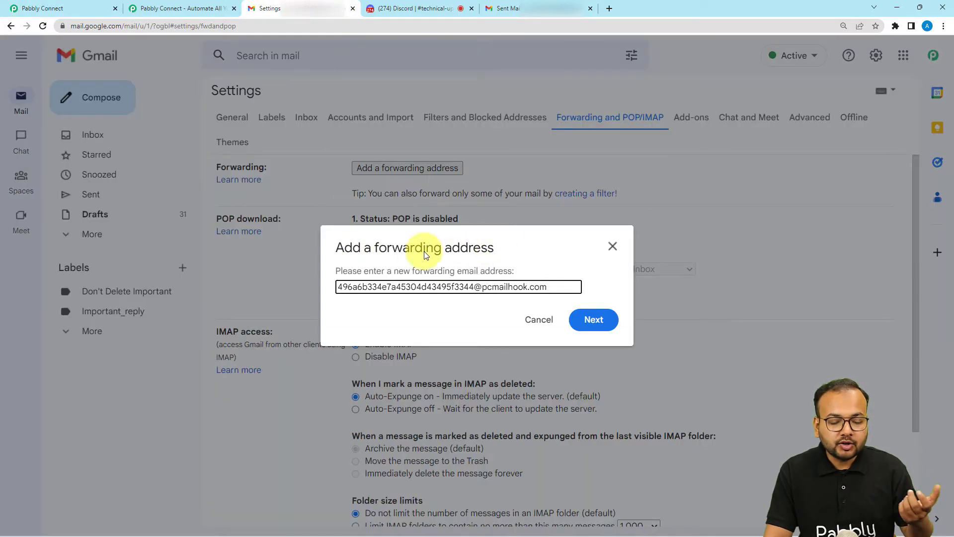
{"action": "left_click", "coordinate": [602, 320]}
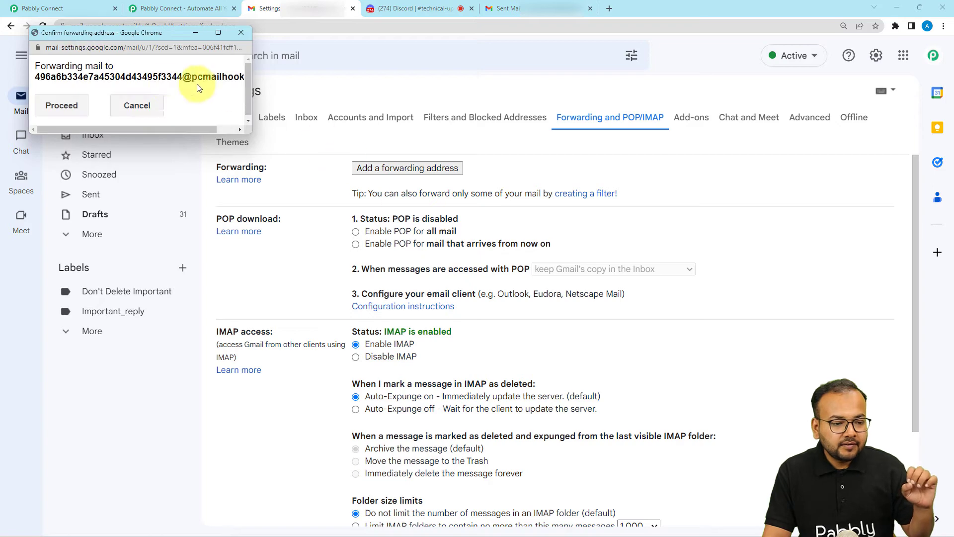
{"action": "left_click", "coordinate": [70, 104]}
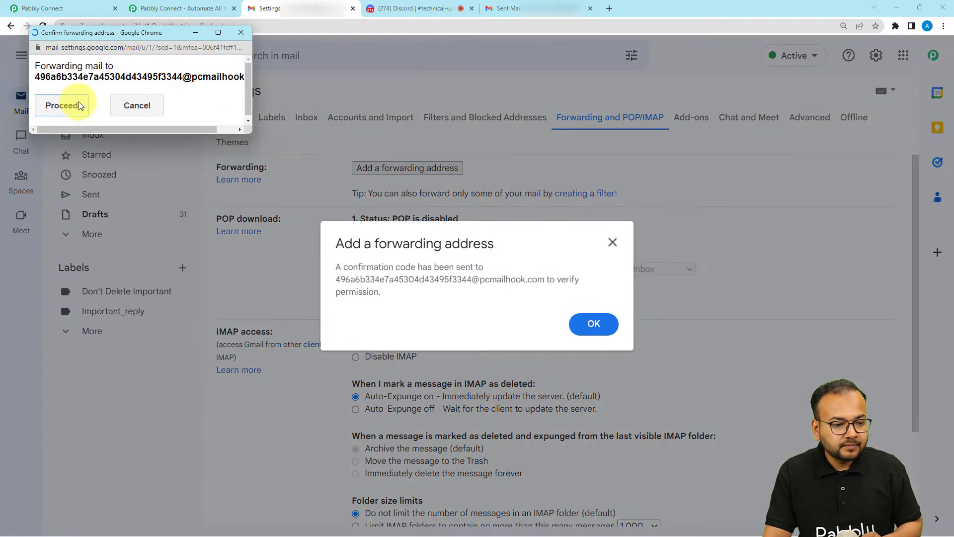
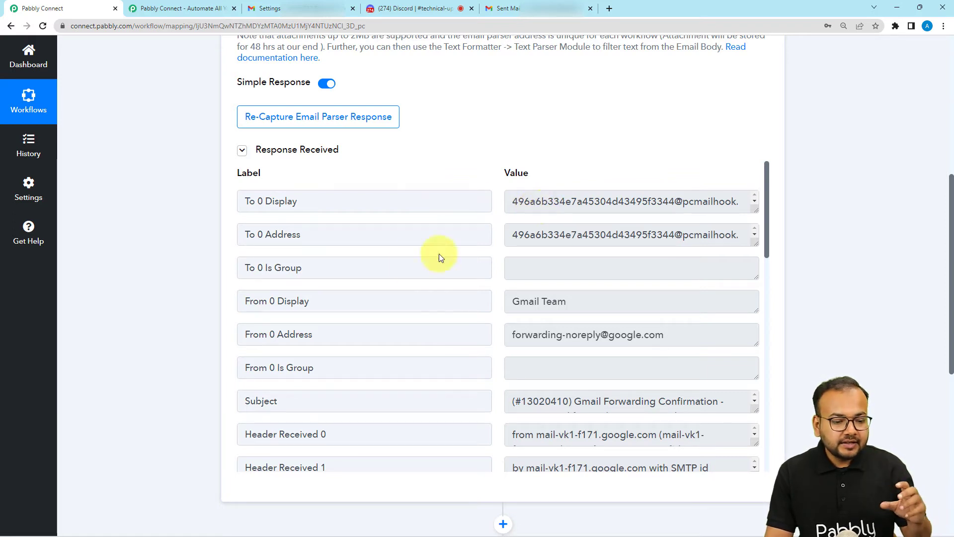
- Examine the captured email parser response in Pabbly Connect and enlarge the Body Text value to read the confirmation message
{"action": "scroll", "coordinate": [437, 255], "scroll_direction": "down", "scroll_amount": 3}
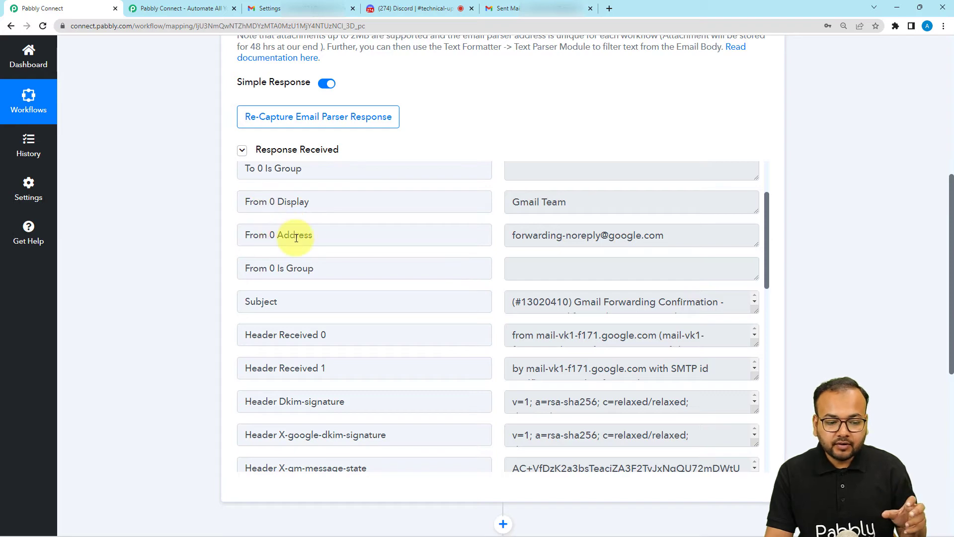
{"action": "scroll", "coordinate": [296, 251], "scroll_direction": "down", "scroll_amount": 1}
{"action": "double_click", "coordinate": [248, 254]}
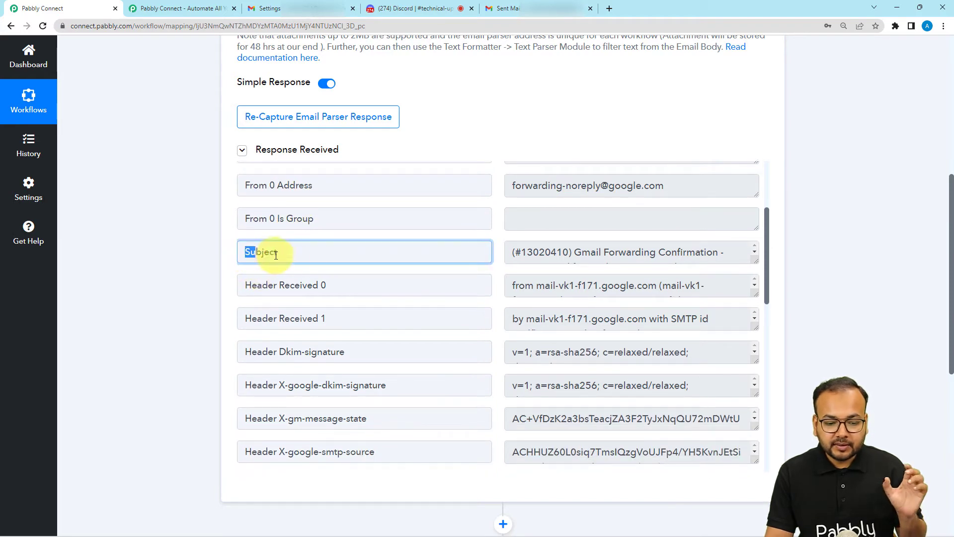
{"action": "scroll", "coordinate": [334, 302], "scroll_direction": "down", "scroll_amount": 2}
{"action": "scroll", "coordinate": [334, 302], "scroll_direction": "down", "scroll_amount": 9}
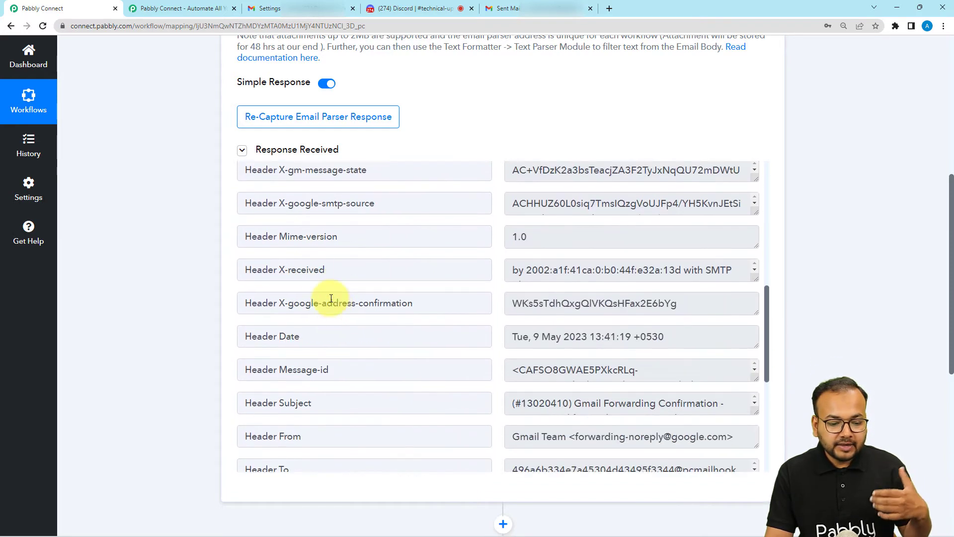
{"action": "scroll", "coordinate": [315, 265], "scroll_direction": "down", "scroll_amount": 1}
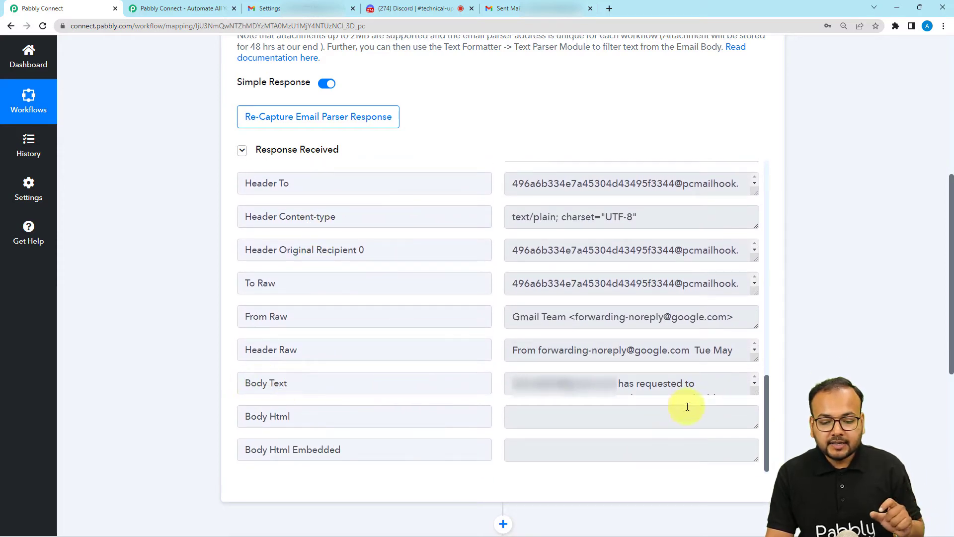
{"action": "left_click_drag", "start_coordinate": [755, 391], "coordinate": [756, 477]}
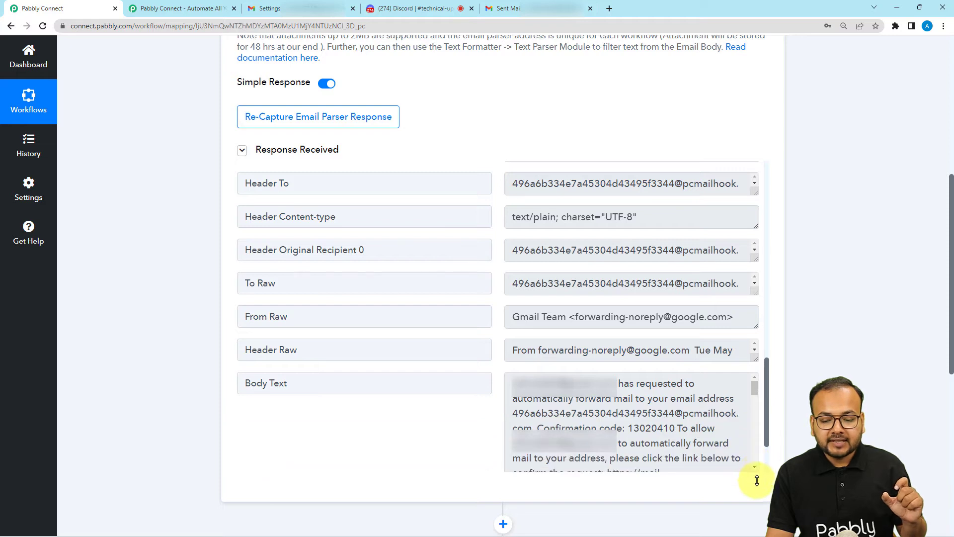
- Copy the confirmation code from the captured Body Text and use it to verify the parser forwarding address in Gmail
{"action": "scroll", "coordinate": [420, 288], "scroll_direction": "down", "scroll_amount": 2}
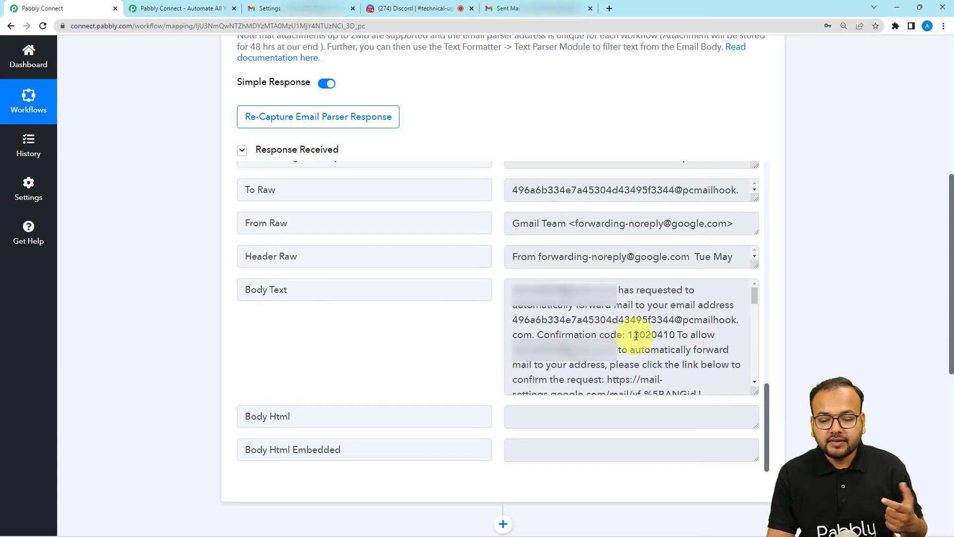
{"action": "left_click_drag", "start_coordinate": [630, 335], "coordinate": [675, 342]}
{"action": "key", "text": "ctrl+c"}
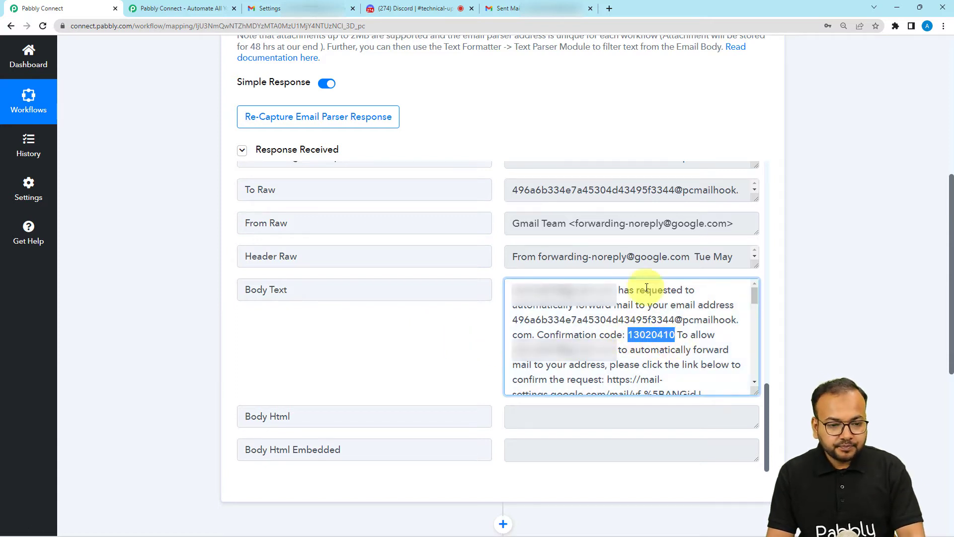
{"action": "left_click", "coordinate": [307, 14]}
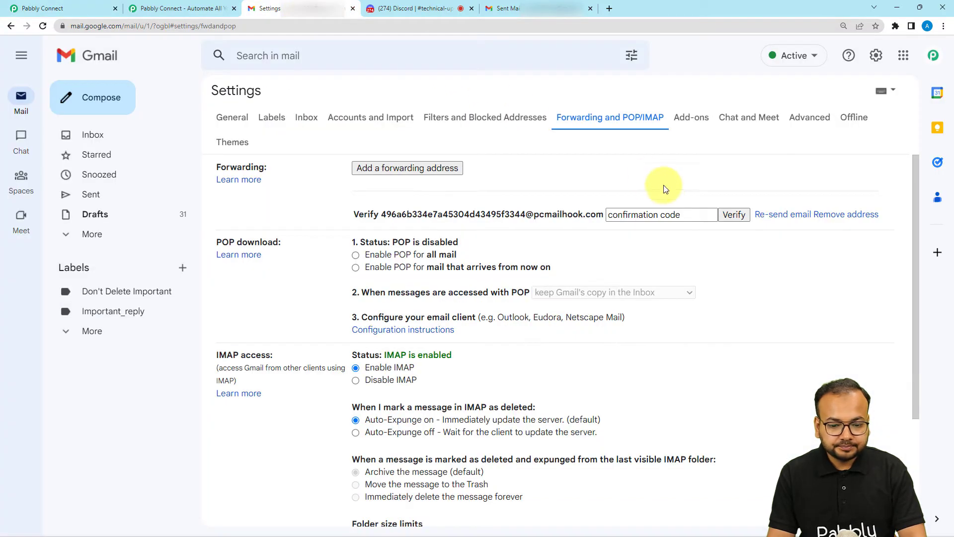
{"action": "left_click", "coordinate": [660, 213]}
{"action": "key", "text": "ctrl+v"}
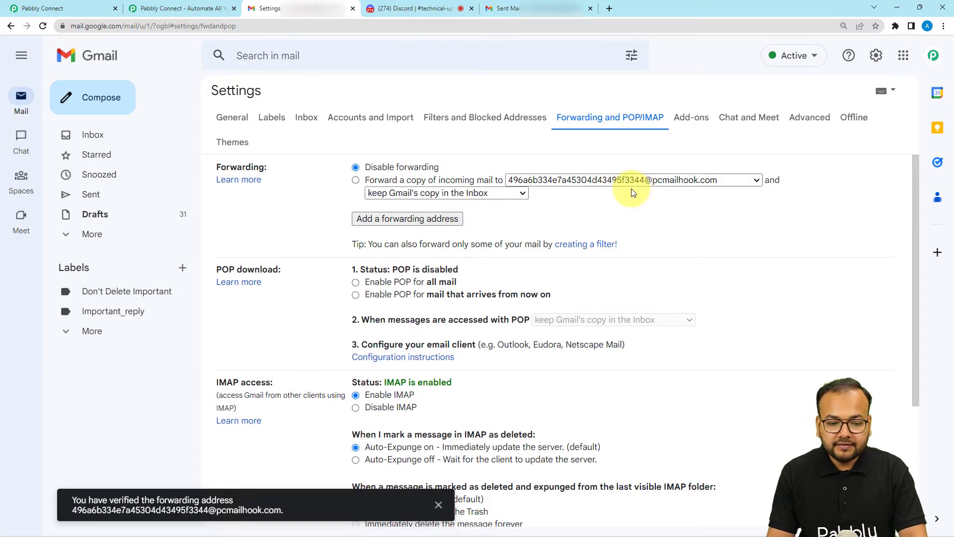
- Enable forwarding a copy of incoming mail to the verified parser address in Gmail and save the settings
{"action": "left_click", "coordinate": [356, 180]}
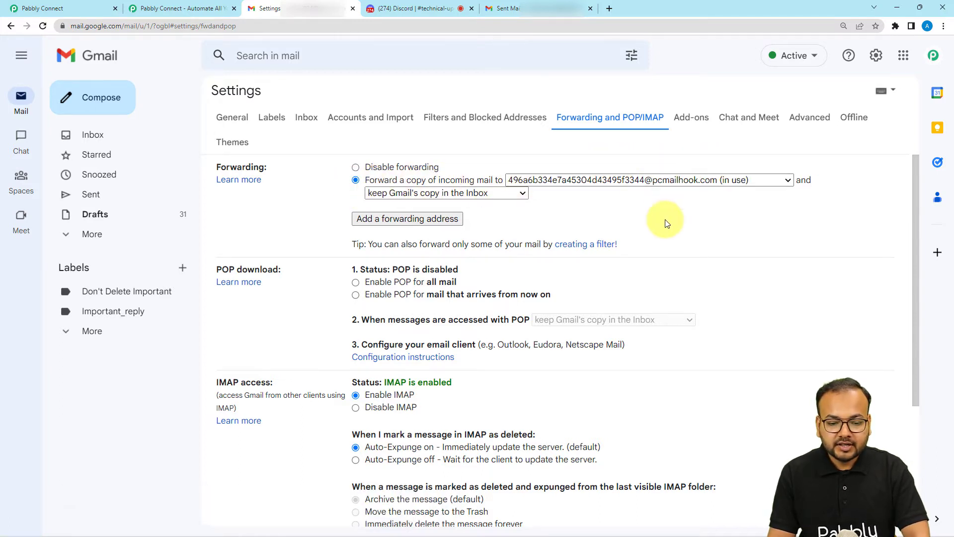
{"action": "scroll", "coordinate": [666, 222], "scroll_direction": "down", "scroll_amount": 4}
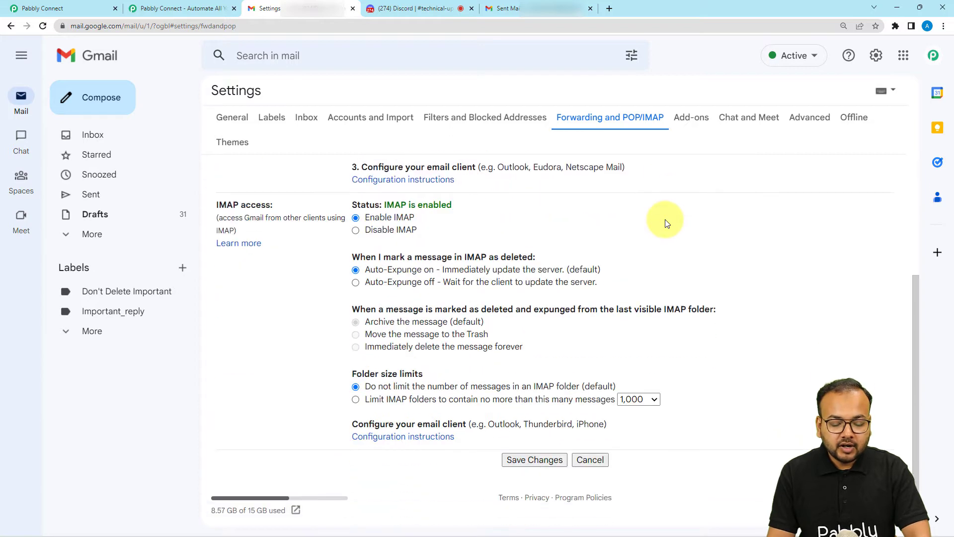
{"action": "left_click", "coordinate": [517, 459]}
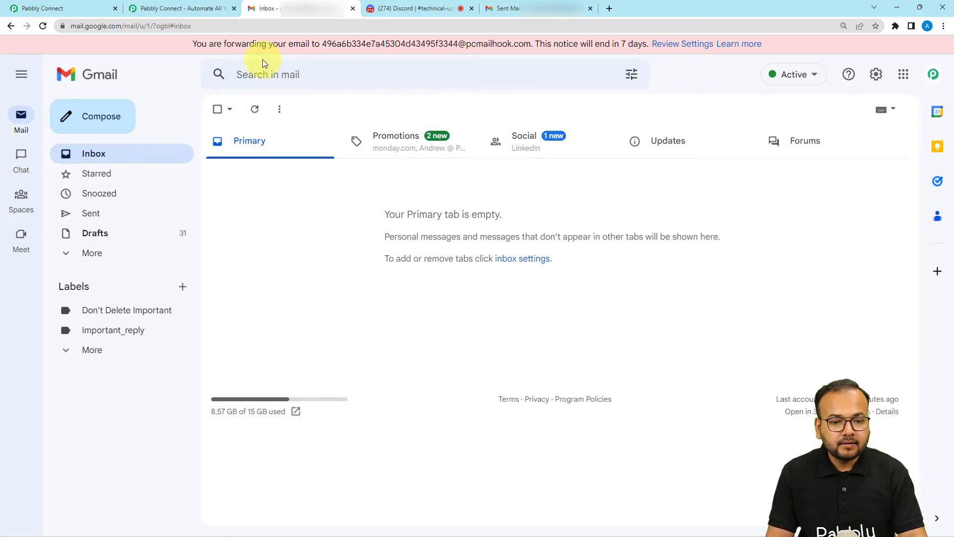
- Return to the trigger step in Pabbly Connect and recapture the email parser response
{"action": "left_click", "coordinate": [65, 4]}
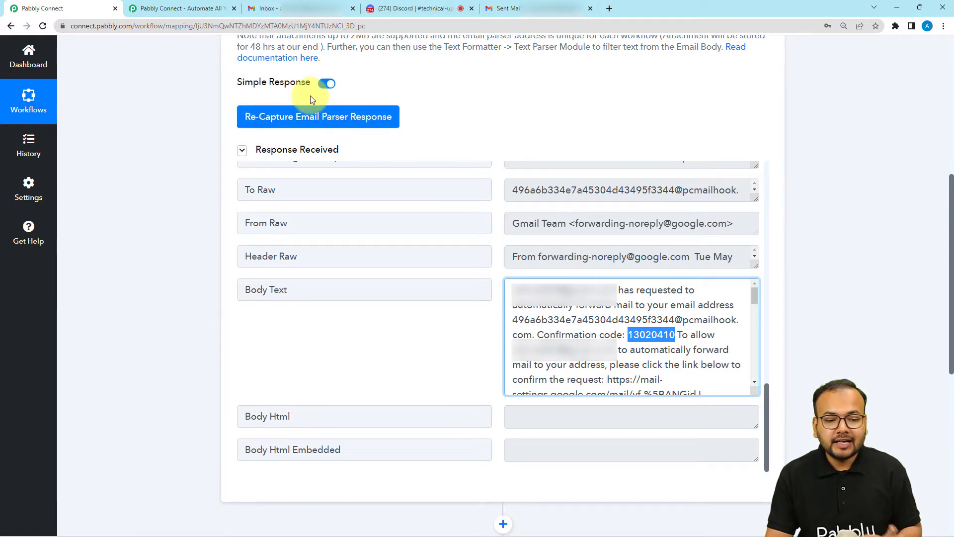
{"action": "left_click", "coordinate": [335, 125]}
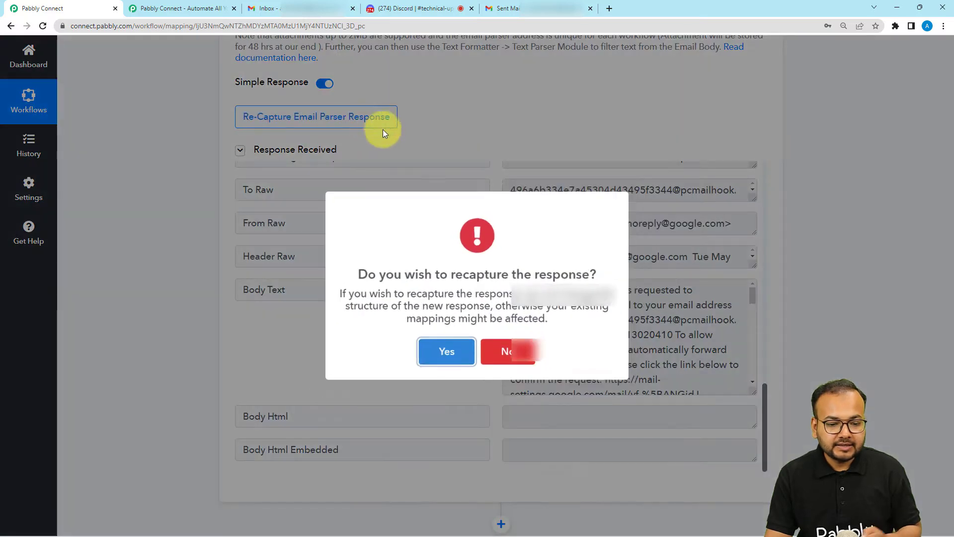
{"action": "left_click", "coordinate": [446, 351]}
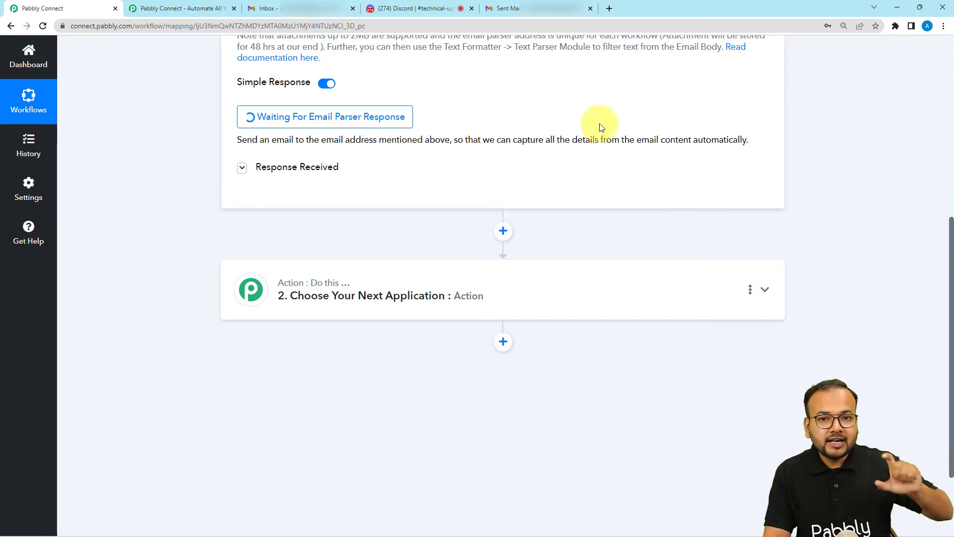
{"action": "left_click", "coordinate": [276, 9]}
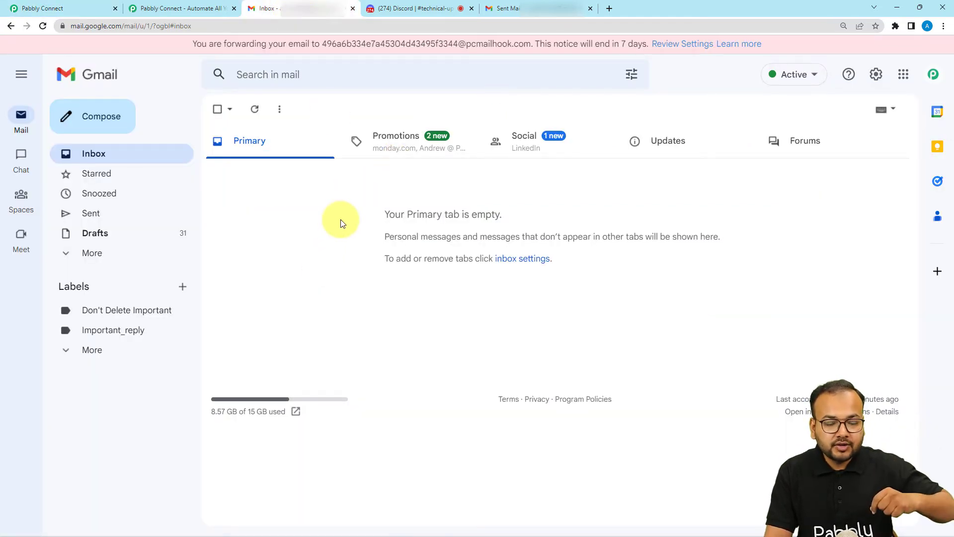
{"action": "left_click", "coordinate": [71, 11]}
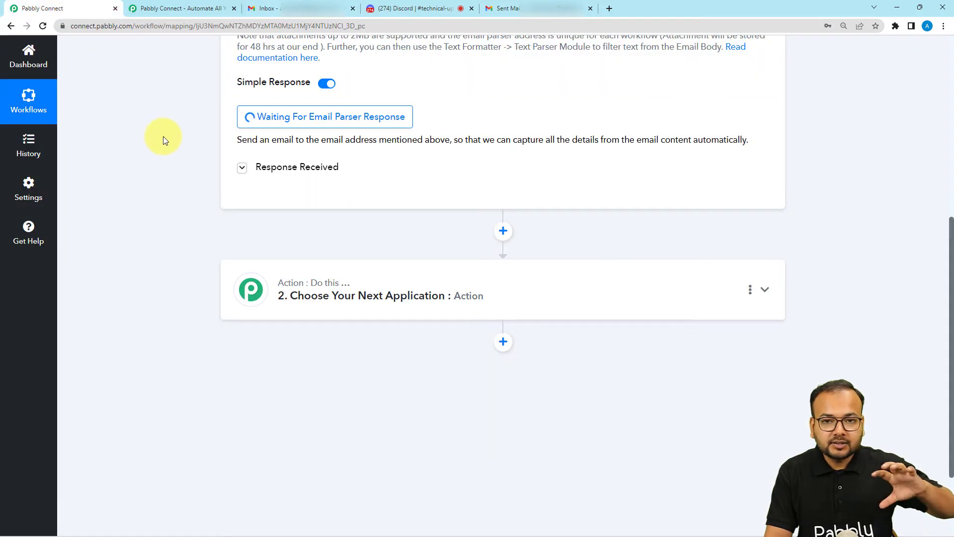
{"action": "left_click", "coordinate": [279, 8]}
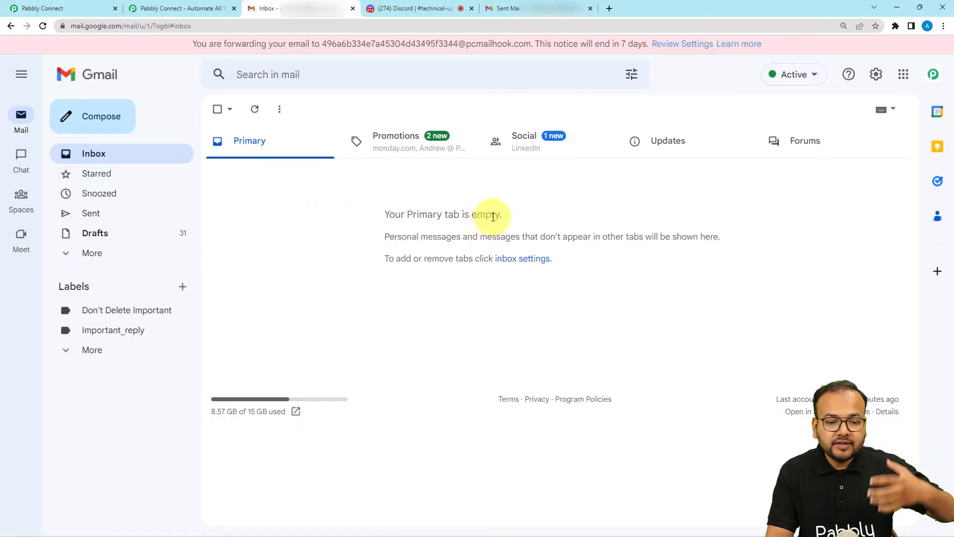
{"action": "left_click", "coordinate": [91, 9]}
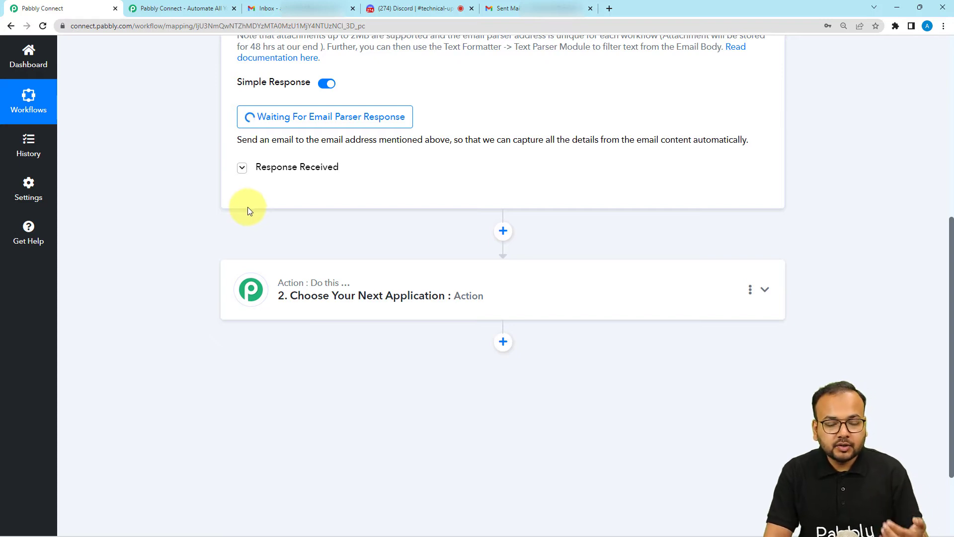
{"action": "scroll", "coordinate": [190, 168], "scroll_direction": "up", "scroll_amount": 1}
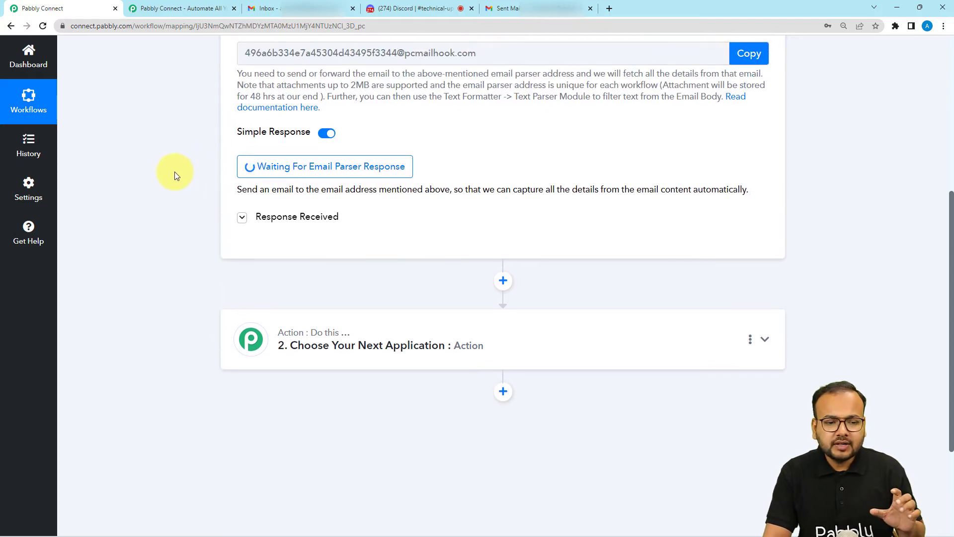
{"action": "scroll", "coordinate": [175, 171], "scroll_direction": "up", "scroll_amount": 1}
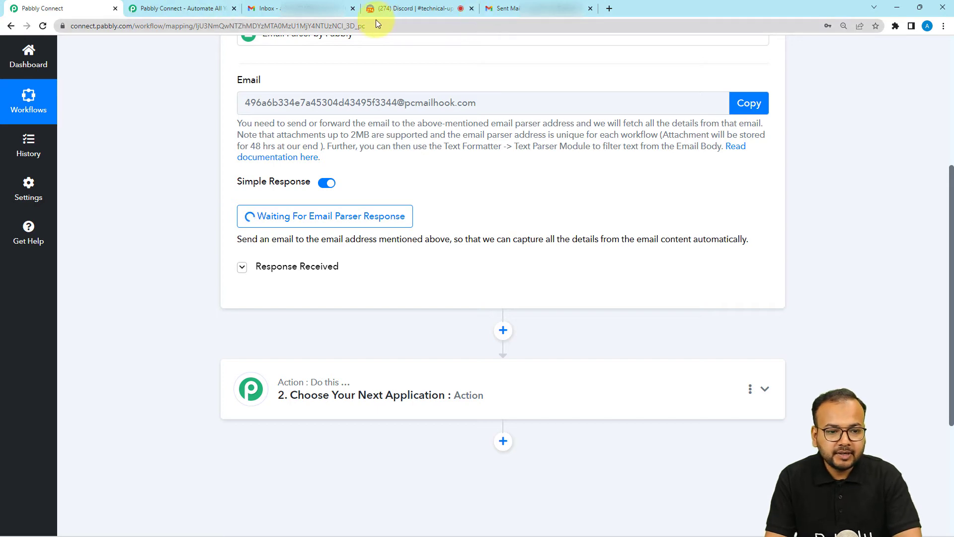
- In Gmail, complete the test email's subject as "Resume for job application." and send it with the resume PDF attached
{"action": "left_click", "coordinate": [306, 9]}
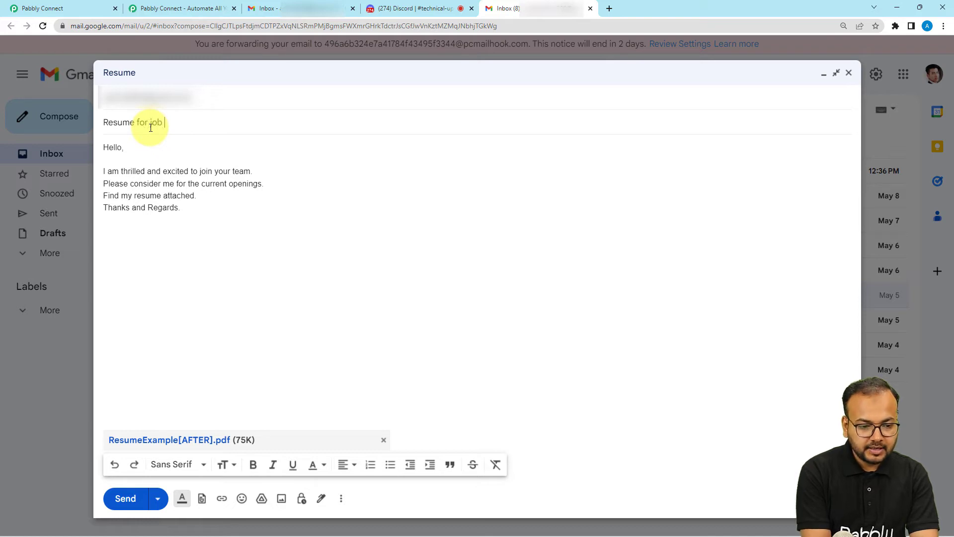
{"action": "type", "text": "lic"}
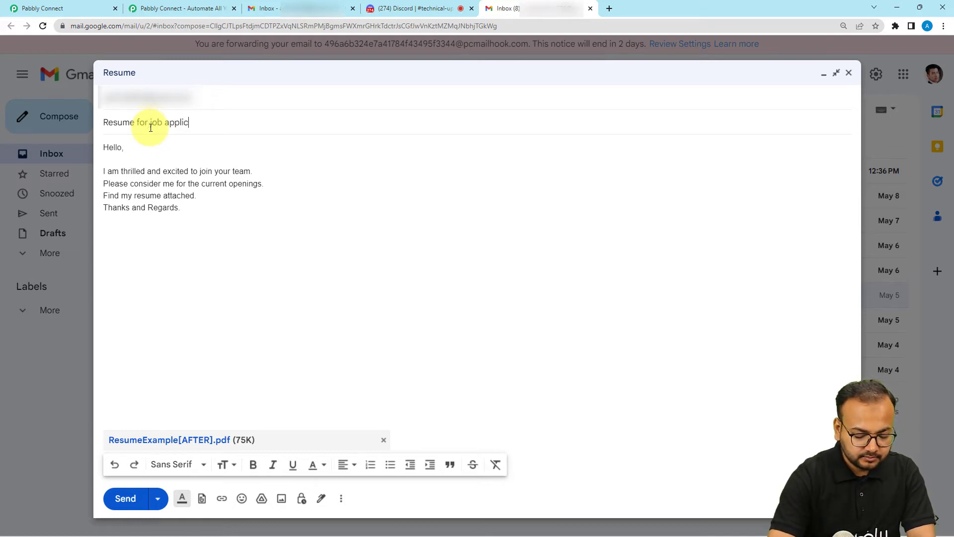
{"action": "type", "text": "atio"}
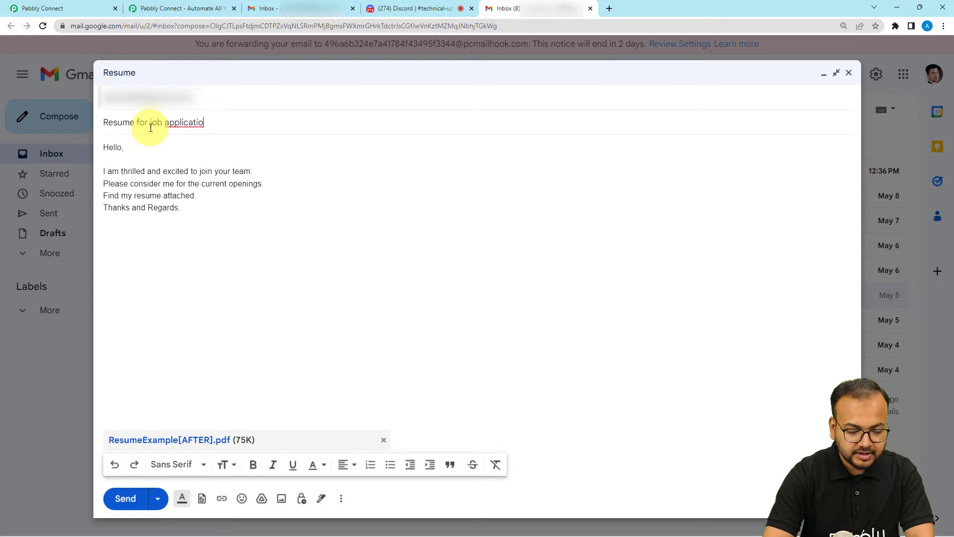
{"action": "type", "text": "n."}
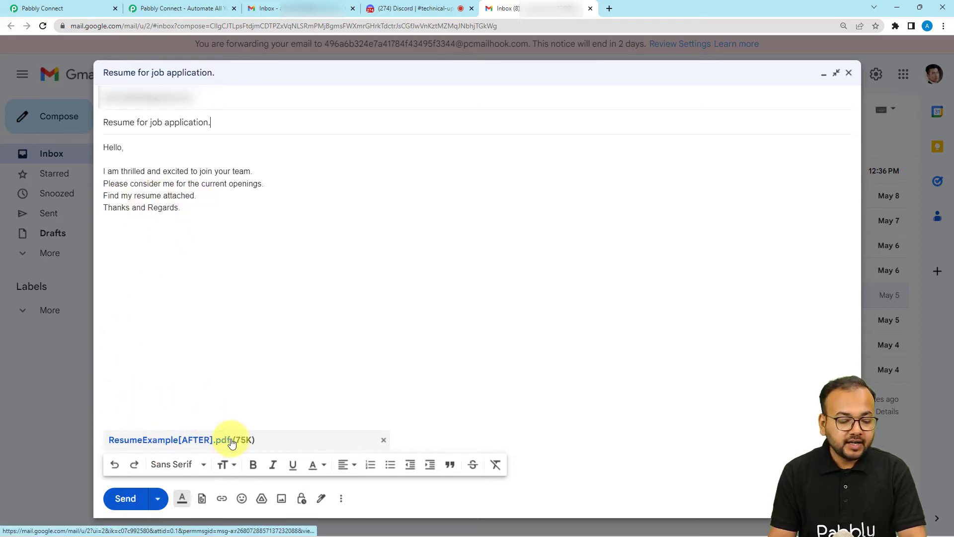
{"action": "left_click", "coordinate": [124, 498]}
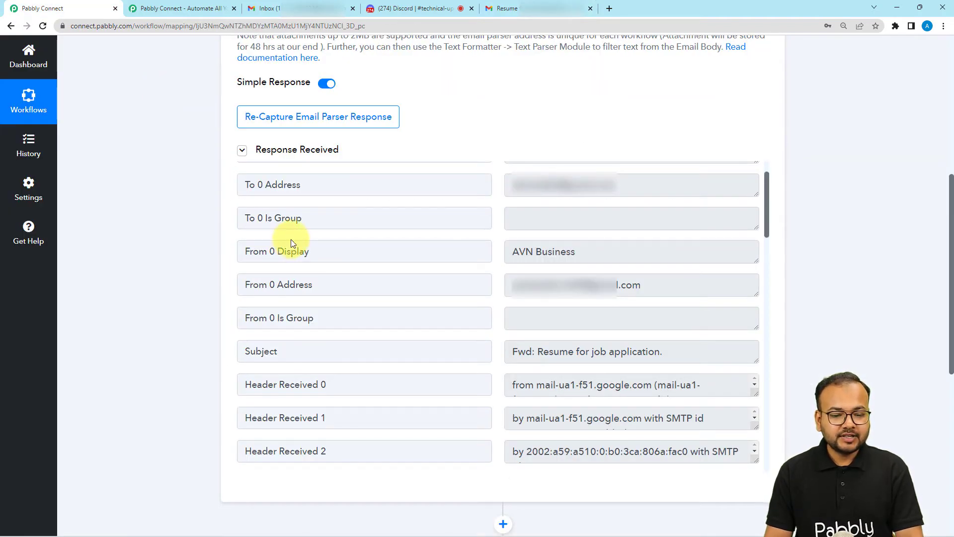
- Examine the recipient, sender, subject and header fields of the newly captured email response in Pabbly Connect
{"action": "scroll", "coordinate": [291, 240], "scroll_direction": "up", "scroll_amount": 1}
{"action": "scroll", "coordinate": [291, 241], "scroll_direction": "down", "scroll_amount": 1}
{"action": "scroll", "coordinate": [292, 241], "scroll_direction": "up", "scroll_amount": 1}
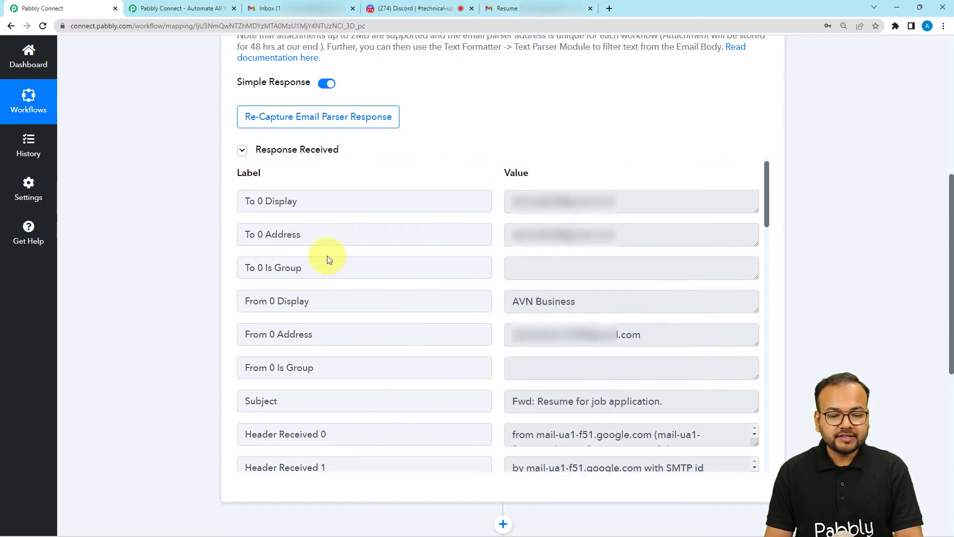
{"action": "scroll", "coordinate": [326, 253], "scroll_direction": "down", "scroll_amount": 3}
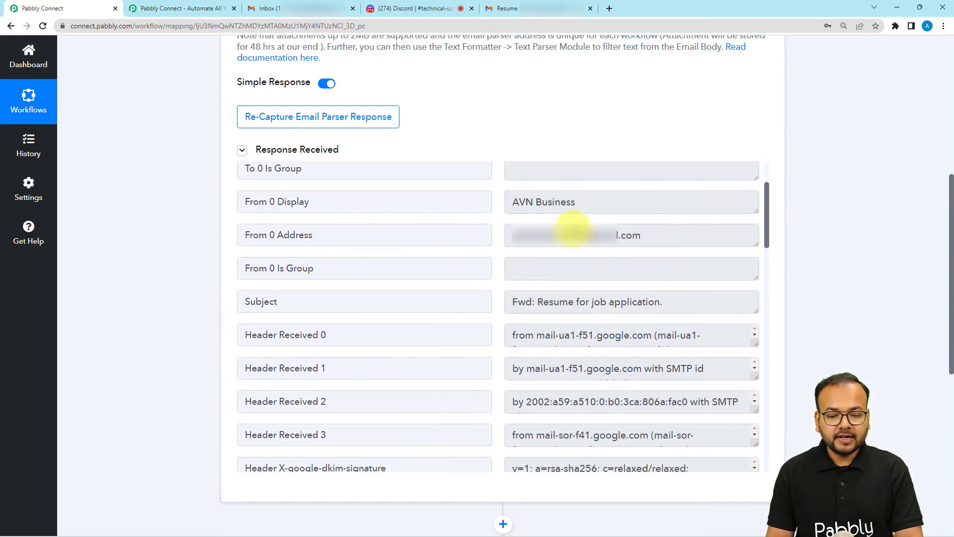
{"action": "scroll", "coordinate": [398, 297], "scroll_direction": "down", "scroll_amount": 3}
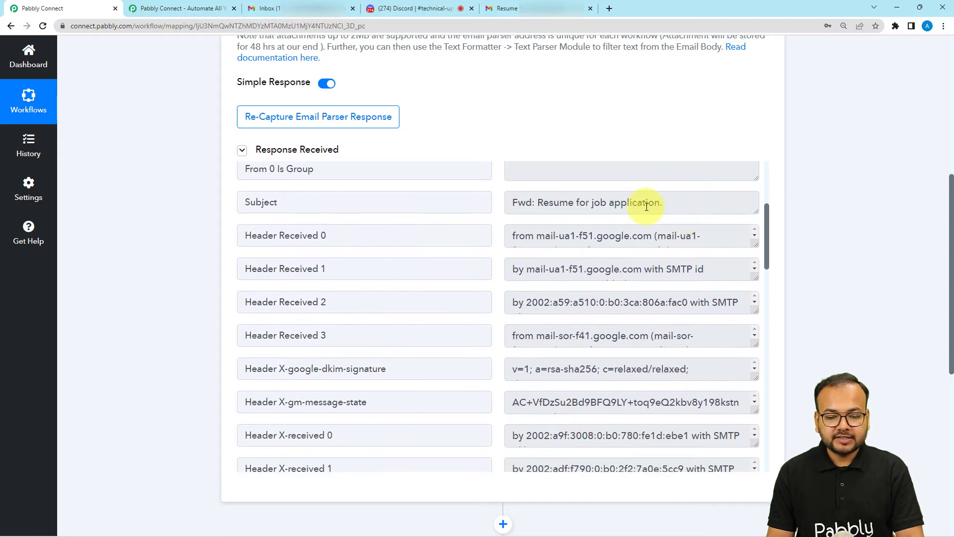
{"action": "scroll", "coordinate": [428, 309], "scroll_direction": "down", "scroll_amount": 12}
{"action": "scroll", "coordinate": [428, 311], "scroll_direction": "down", "scroll_amount": 15}
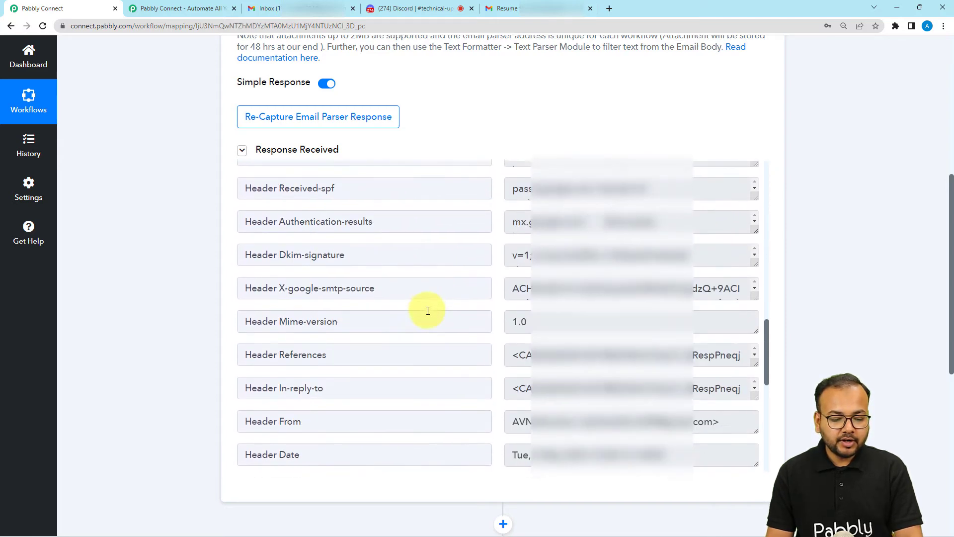
{"action": "scroll", "coordinate": [400, 362], "scroll_direction": "down", "scroll_amount": 2}
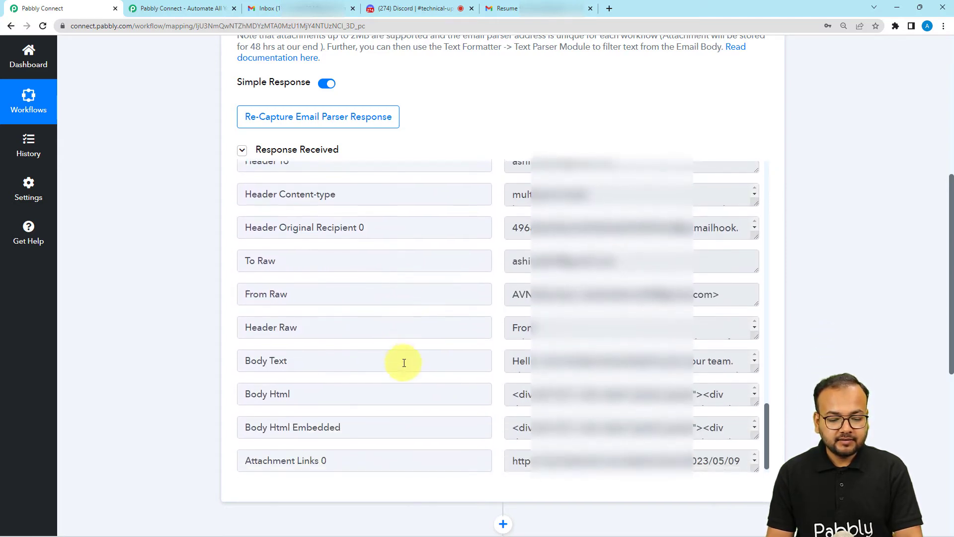
- Enlarge the Body Text and Attachment Links 0 values in the captured response to read them in full
{"action": "left_click", "coordinate": [751, 356]}
{"action": "scroll", "coordinate": [754, 388], "scroll_direction": "down", "scroll_amount": 1}
{"action": "scroll", "coordinate": [754, 388], "scroll_direction": "down", "scroll_amount": 1}
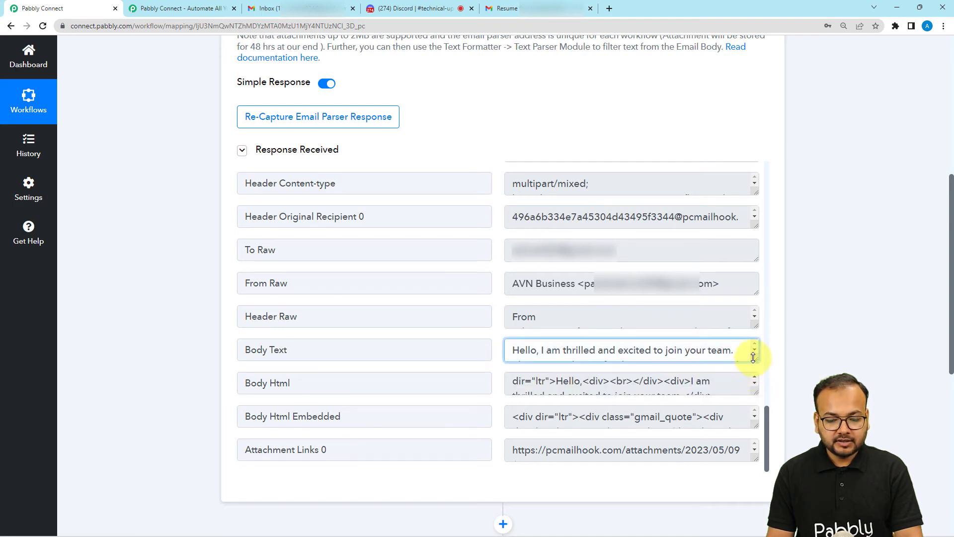
{"action": "left_click_drag", "start_coordinate": [756, 358], "coordinate": [759, 438]}
{"action": "left_click", "coordinate": [535, 368]}
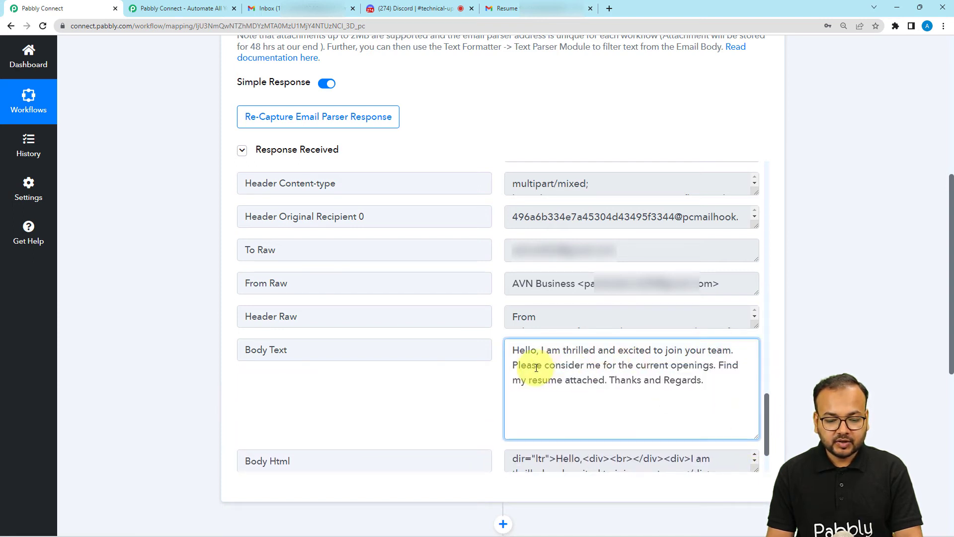
{"action": "scroll", "coordinate": [428, 338], "scroll_direction": "down", "scroll_amount": 2}
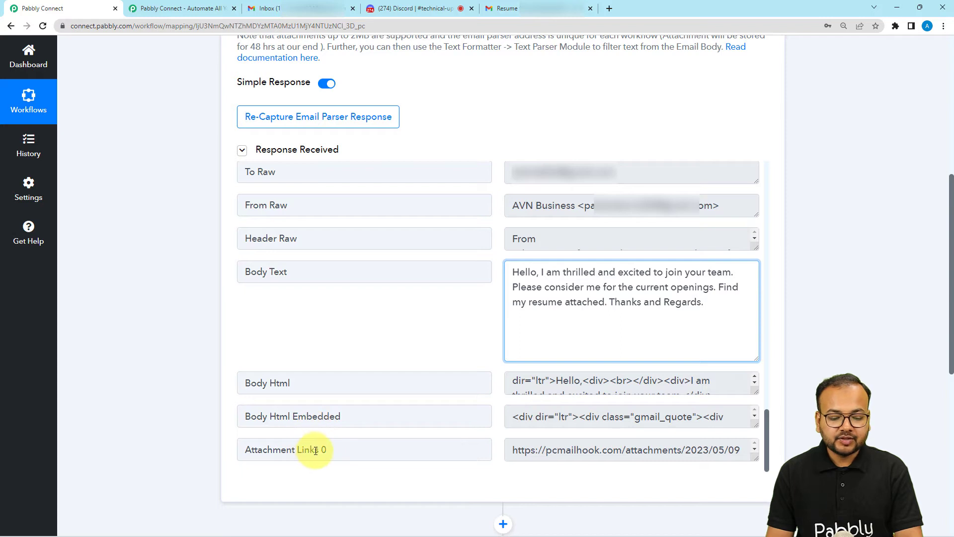
{"action": "scroll", "coordinate": [579, 409], "scroll_direction": "down", "scroll_amount": 3}
{"action": "left_click_drag", "start_coordinate": [756, 308], "coordinate": [771, 355]}
{"action": "scroll", "coordinate": [720, 309], "scroll_direction": "down", "scroll_amount": 1}
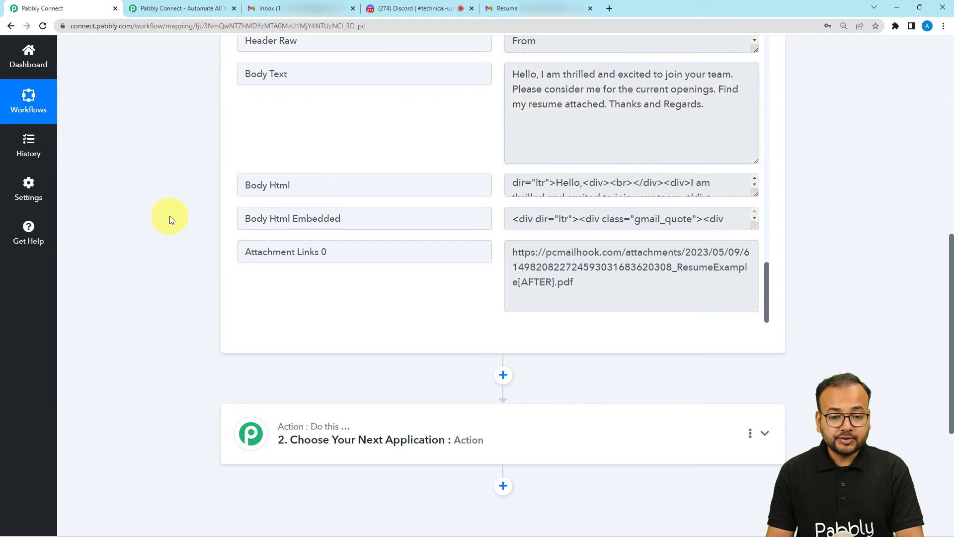
- Set Filter by Pabbly as the app for the workflow's second step
{"action": "scroll", "coordinate": [169, 215], "scroll_direction": "down", "scroll_amount": 2}
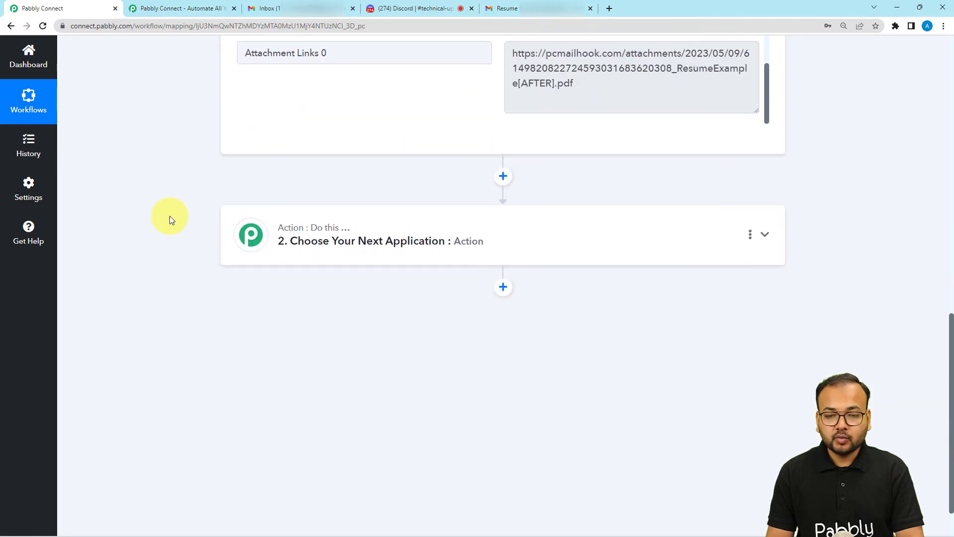
{"action": "left_click", "coordinate": [459, 255]}
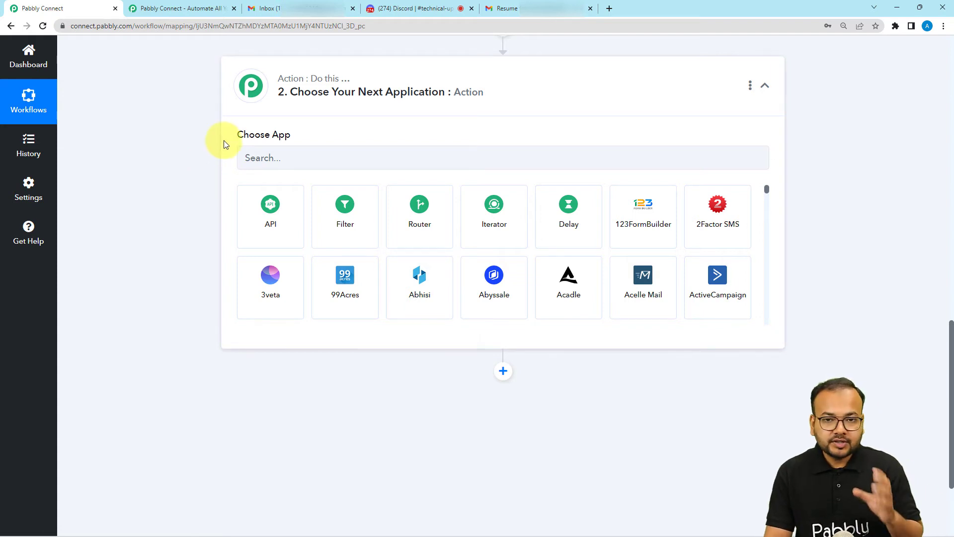
{"action": "left_click", "coordinate": [349, 237]}
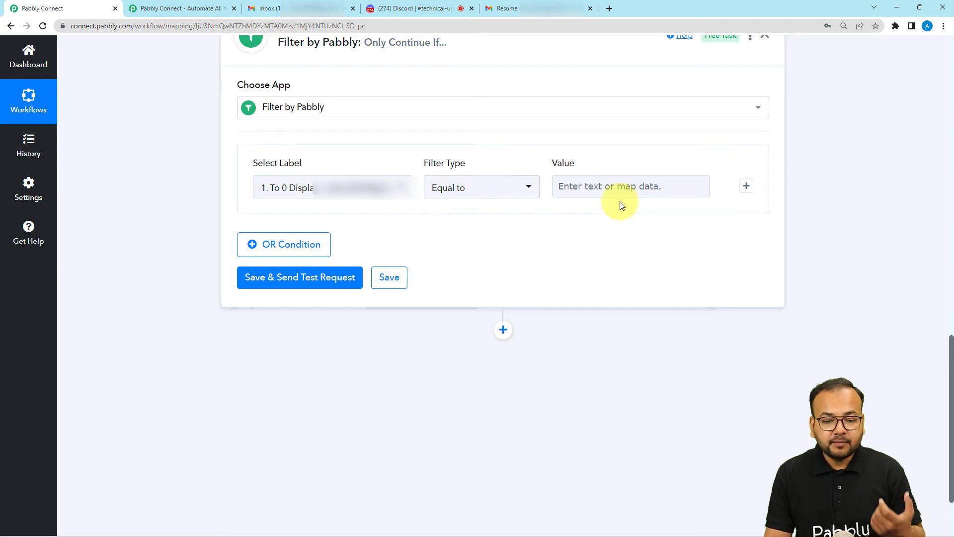
- Examine the Subject value of the captured email response to identify the keyword for the filter
{"action": "scroll", "coordinate": [571, 281], "scroll_direction": "up", "scroll_amount": 1}
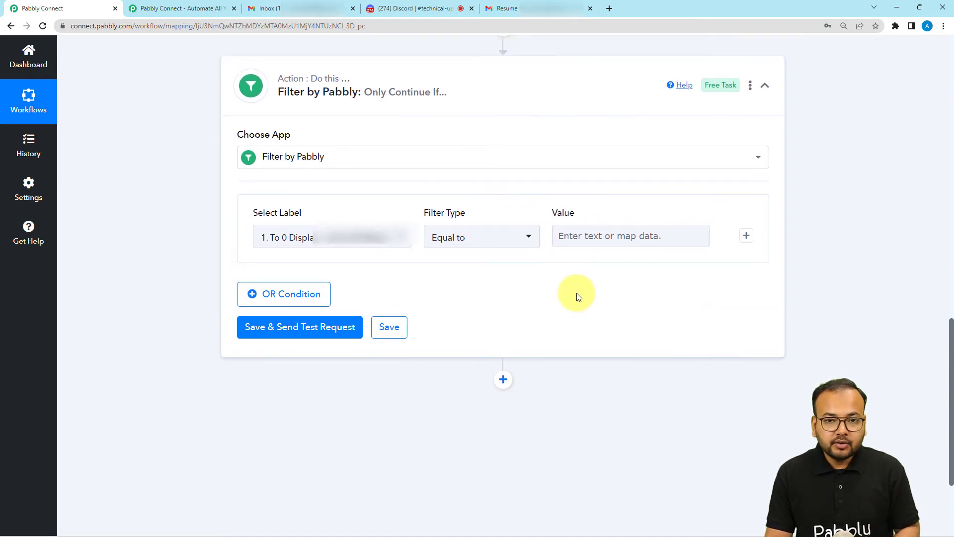
{"action": "scroll", "coordinate": [352, 259], "scroll_direction": "up", "scroll_amount": 3}
{"action": "scroll", "coordinate": [302, 356], "scroll_direction": "up", "scroll_amount": 15}
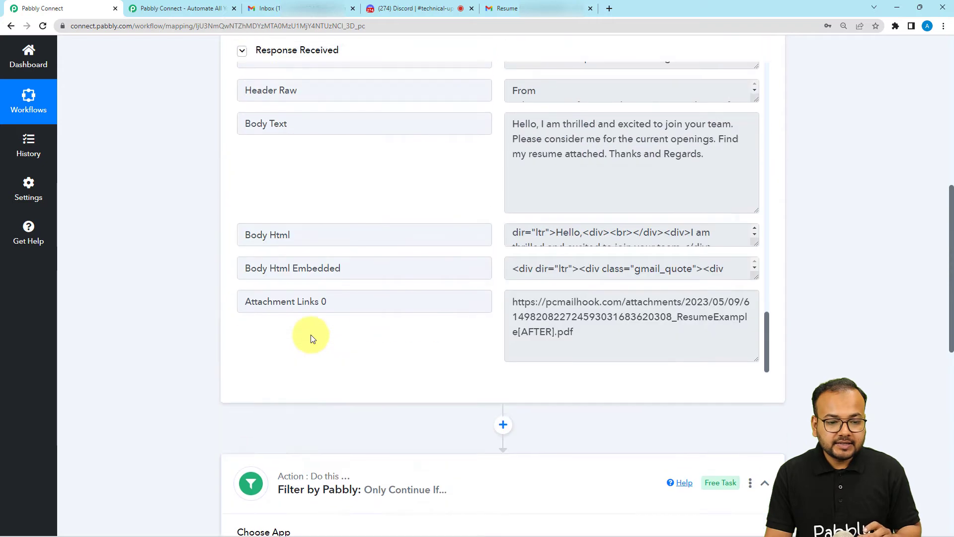
{"action": "scroll", "coordinate": [321, 328], "scroll_direction": "up", "scroll_amount": 15}
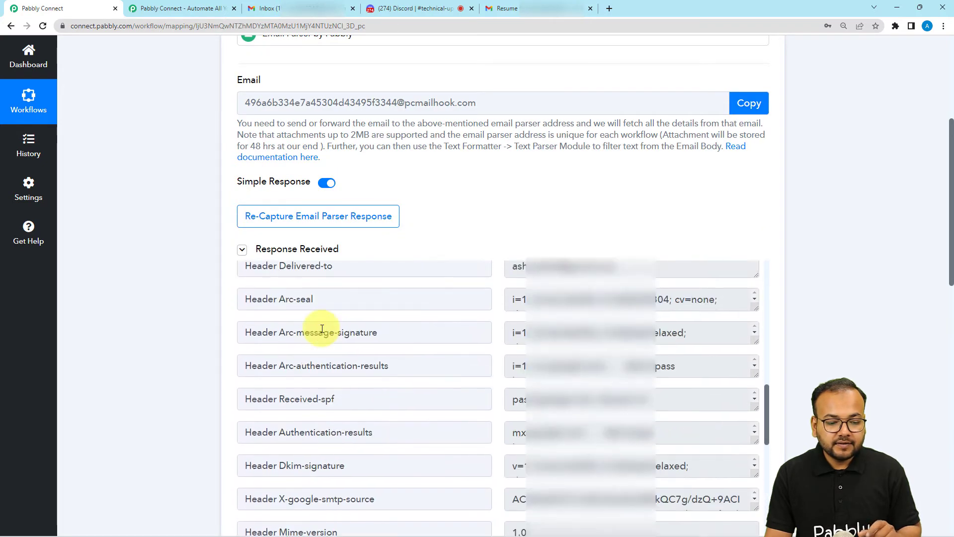
{"action": "scroll", "coordinate": [322, 328], "scroll_direction": "down", "scroll_amount": 2}
{"action": "scroll", "coordinate": [322, 328], "scroll_direction": "down", "scroll_amount": 1}
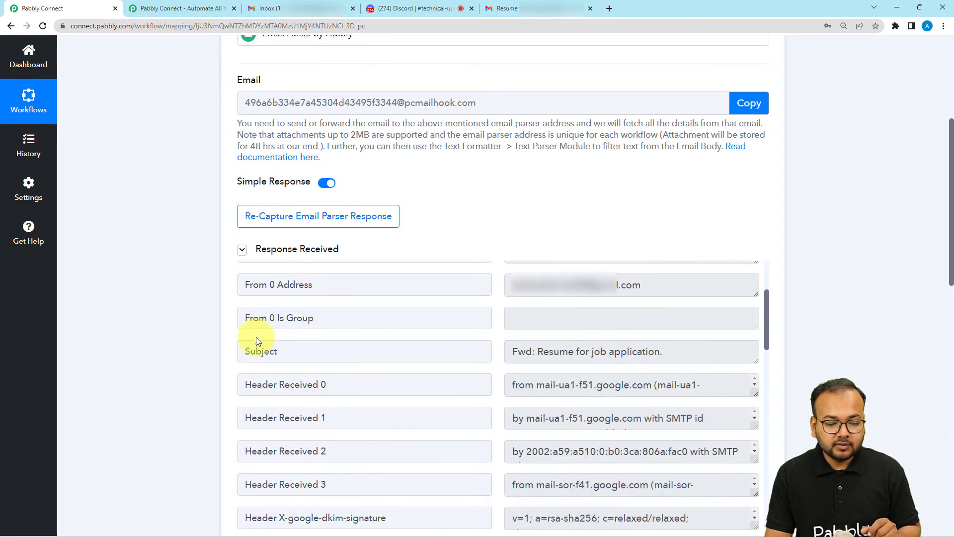
{"action": "scroll", "coordinate": [130, 317], "scroll_direction": "down", "scroll_amount": 3}
{"action": "scroll", "coordinate": [129, 317], "scroll_direction": "down", "scroll_amount": 2}
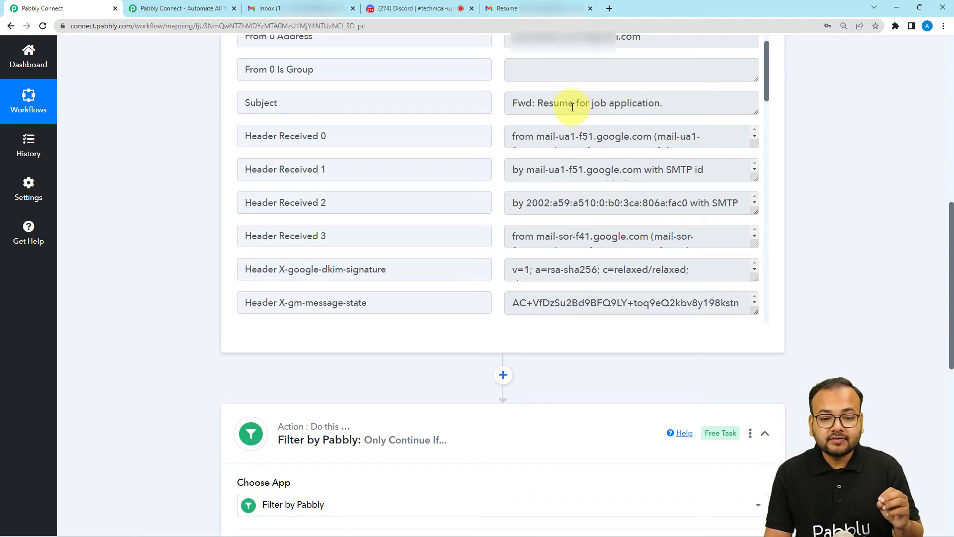
{"action": "left_click_drag", "start_coordinate": [572, 107], "coordinate": [542, 107]}
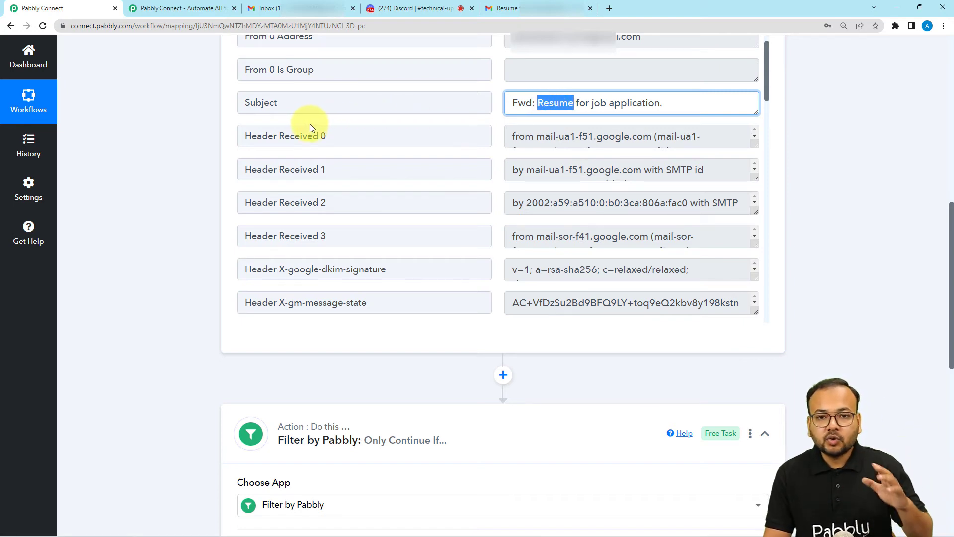
- Set the filter condition to check the captured email's Subject with the filter type Contains
{"action": "scroll", "coordinate": [313, 139], "scroll_direction": "down", "scroll_amount": 8}
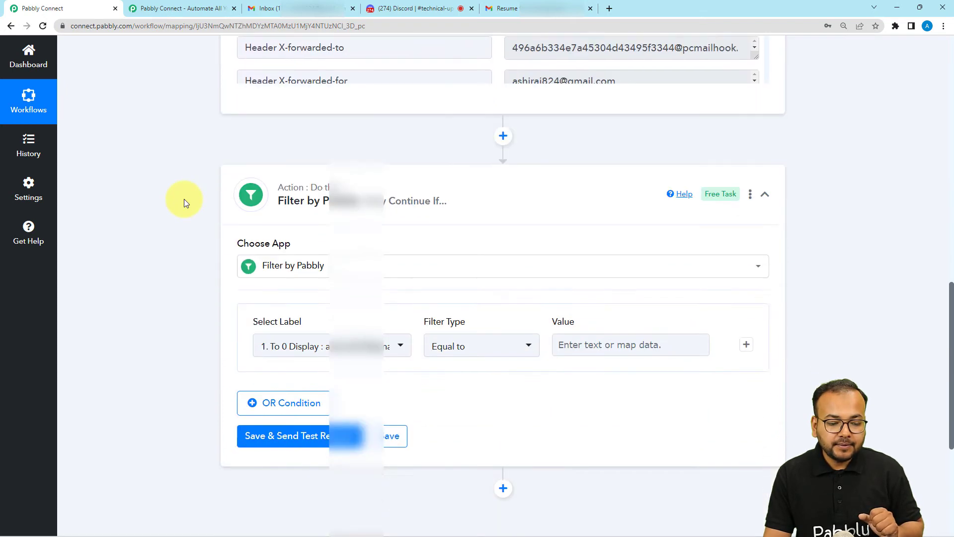
{"action": "scroll", "coordinate": [184, 199], "scroll_direction": "down", "scroll_amount": 4}
{"action": "left_click", "coordinate": [330, 147]}
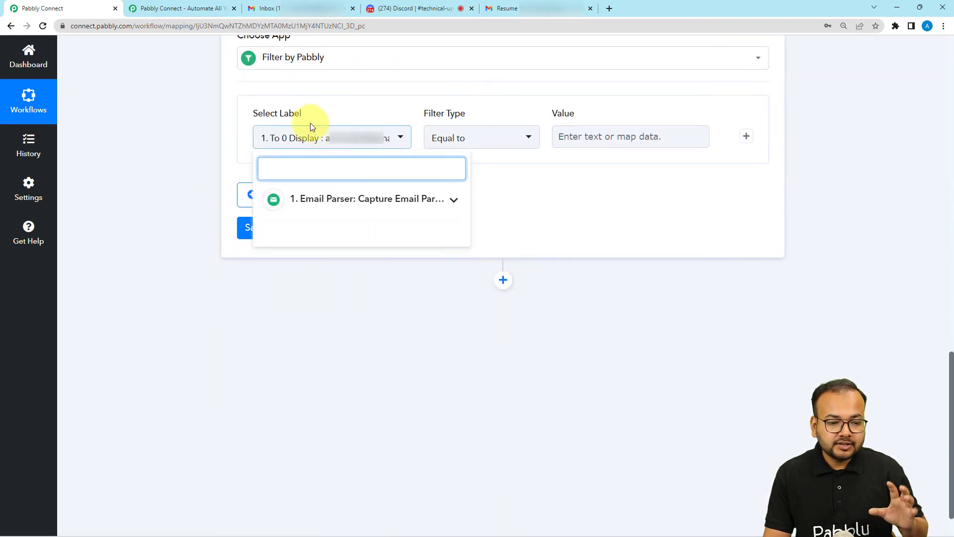
{"action": "left_click", "coordinate": [327, 211]}
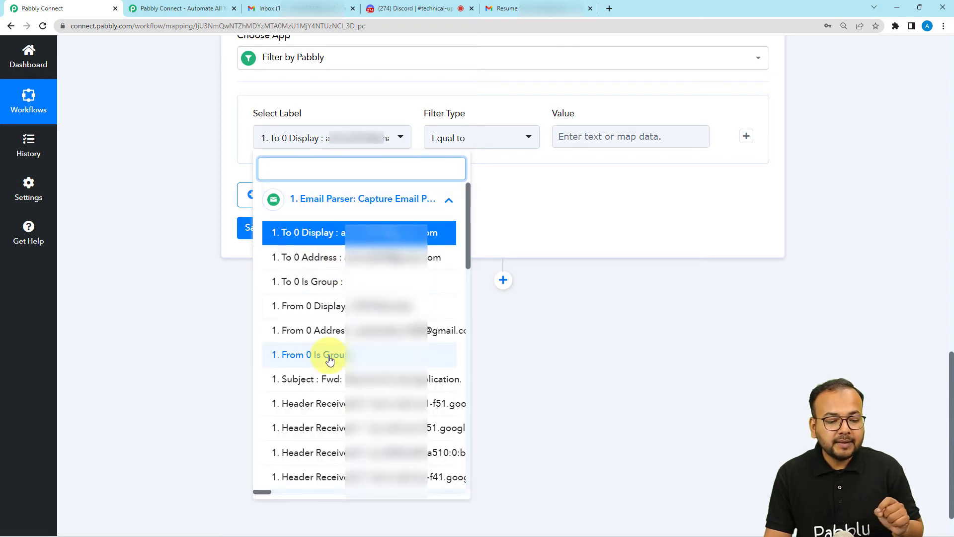
{"action": "left_click", "coordinate": [327, 377]}
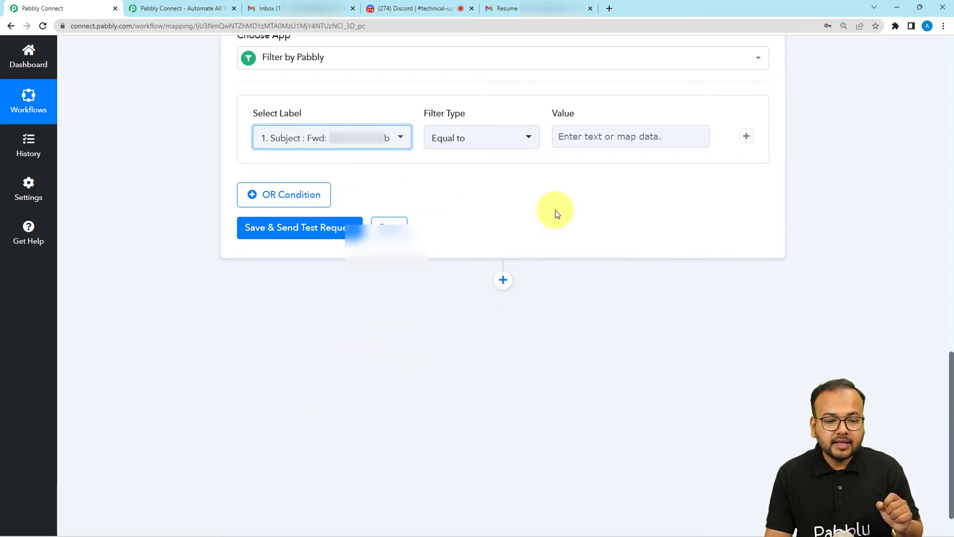
{"action": "left_click", "coordinate": [509, 143]}
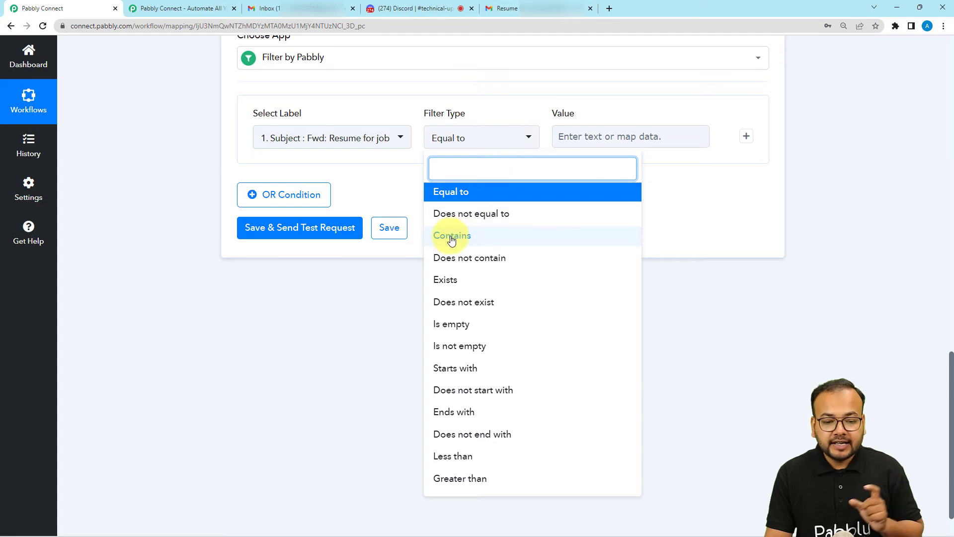
{"action": "left_click", "coordinate": [500, 235]}
- Enter "resume" as the filter condition's value, then save the filter and send a test request
{"action": "left_click", "coordinate": [607, 136]}
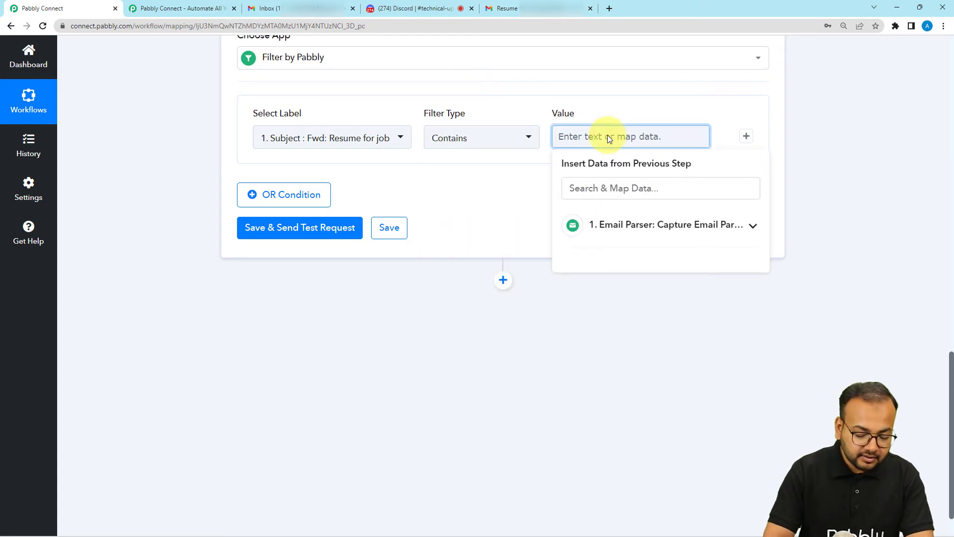
{"action": "type", "text": "rseum"}
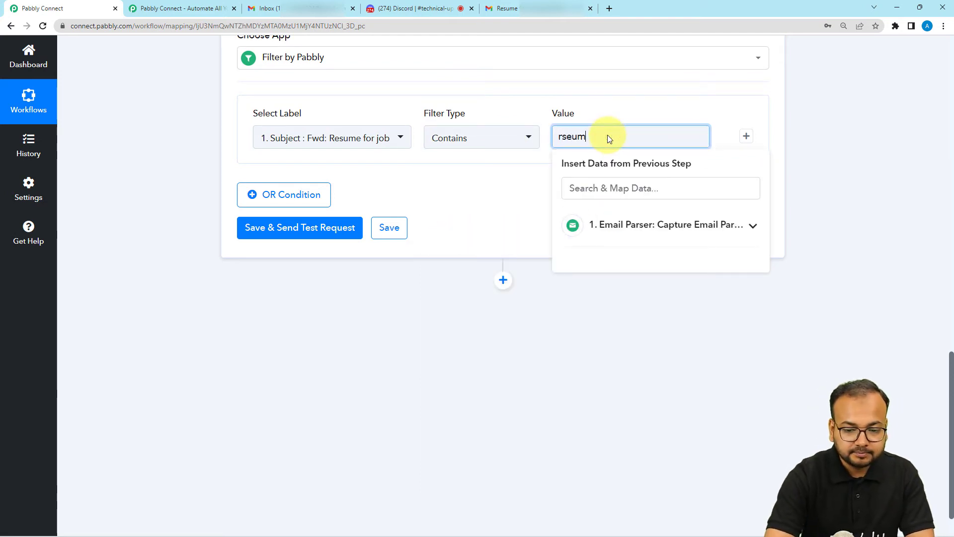
{"action": "key", "text": "BackSpace"}
{"action": "key", "text": "BackSpace"}
{"action": "key", "text": "BackSpace"}
{"action": "key", "text": "BackSpace"}
{"action": "type", "text": "e"}
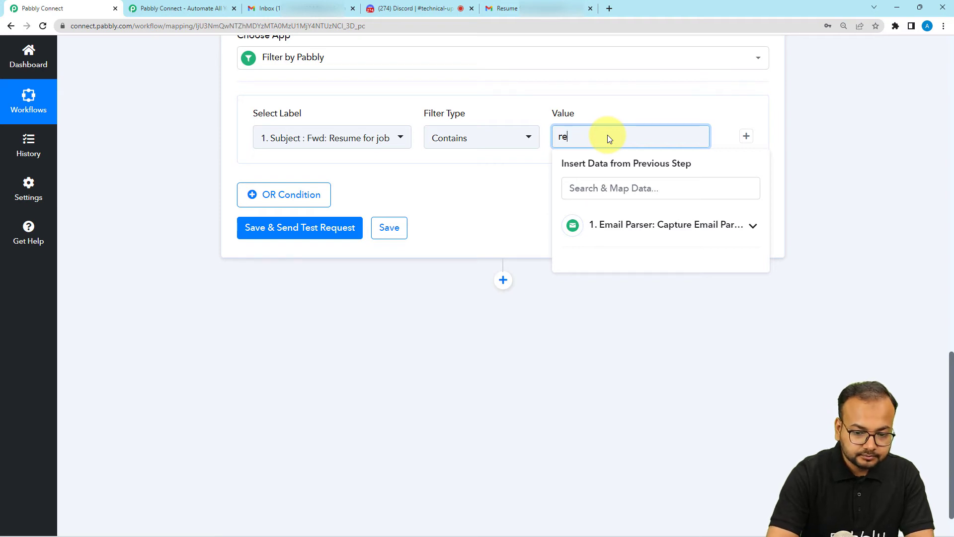
{"action": "type", "text": "sume"}
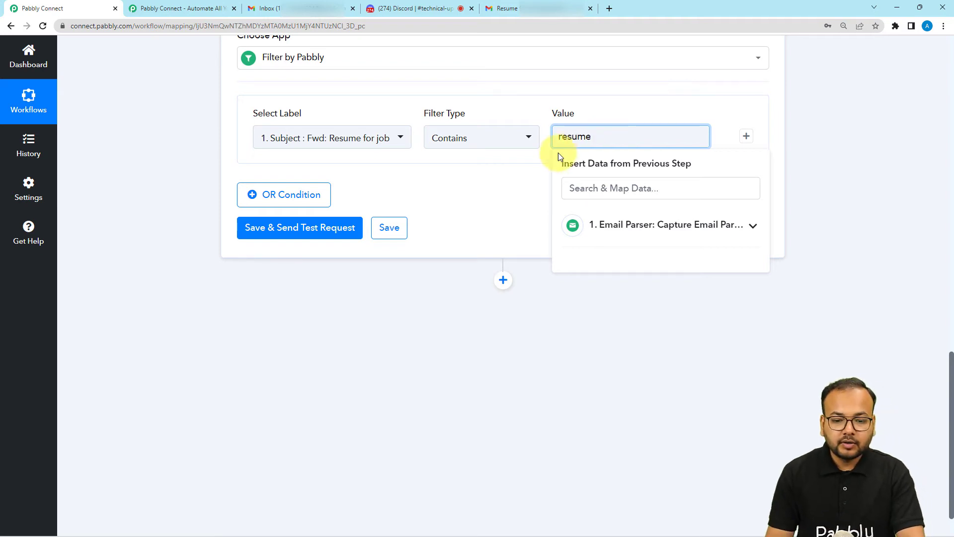
{"action": "left_click", "coordinate": [537, 164]}
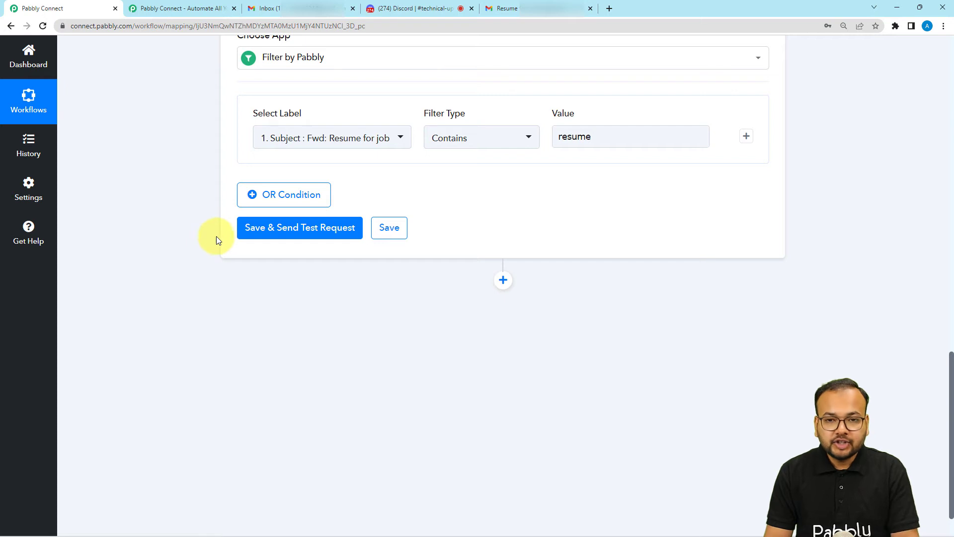
{"action": "left_click", "coordinate": [259, 238]}
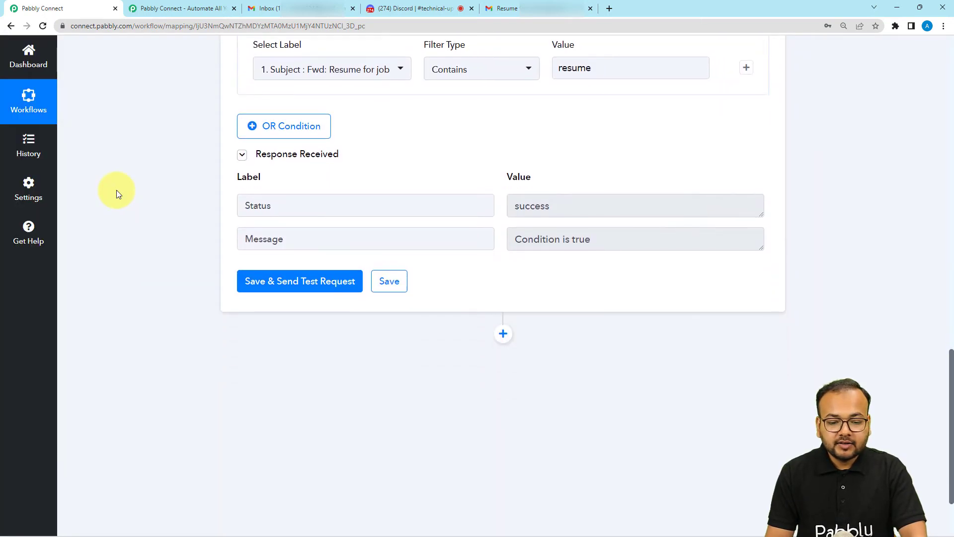
{"action": "scroll", "coordinate": [621, 219], "scroll_direction": "up", "scroll_amount": 1}
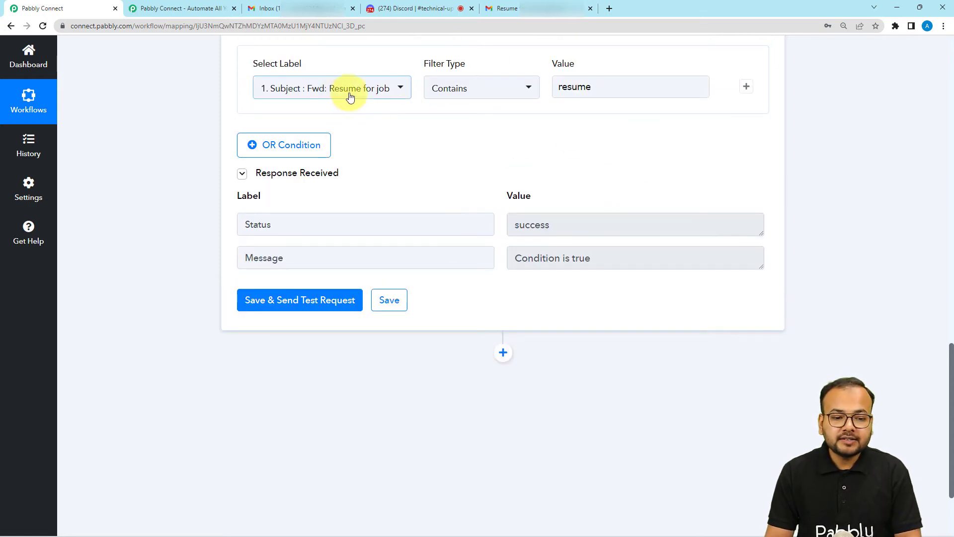
- Add a new action step after the filter and choose Discord as its app
{"action": "scroll", "coordinate": [198, 148], "scroll_direction": "down", "scroll_amount": 1}
{"action": "scroll", "coordinate": [183, 150], "scroll_direction": "down", "scroll_amount": 1}
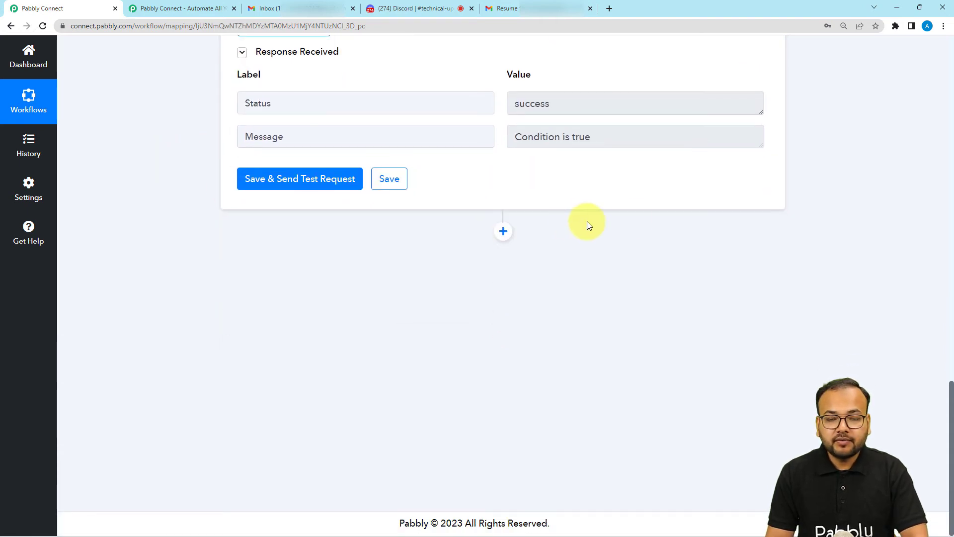
{"action": "left_click", "coordinate": [503, 232]}
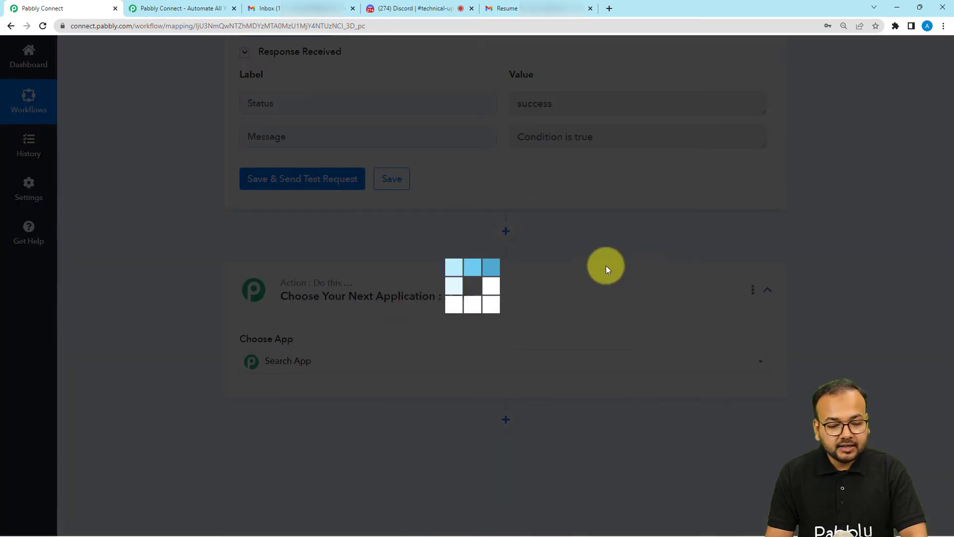
{"action": "scroll", "coordinate": [304, 259], "scroll_direction": "down", "scroll_amount": 3}
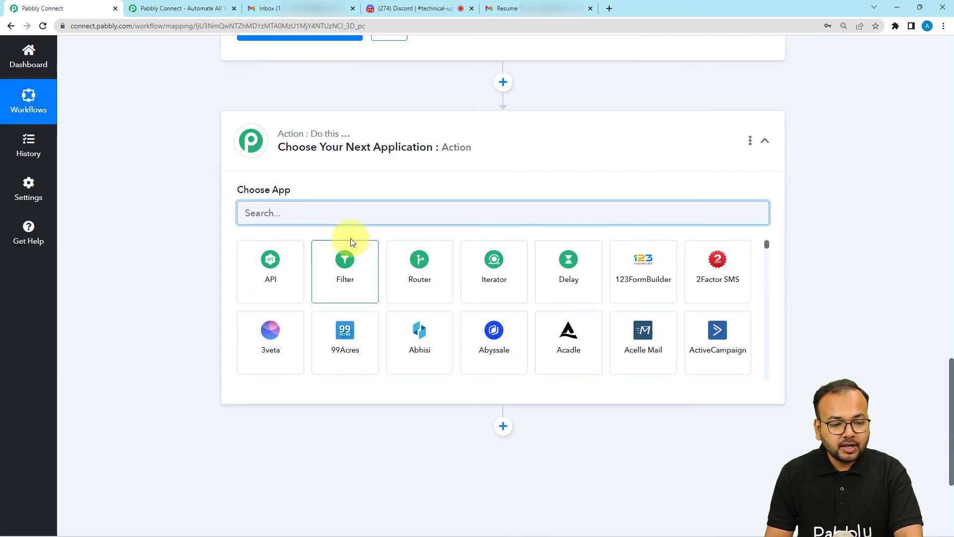
{"action": "type", "text": "dis"}
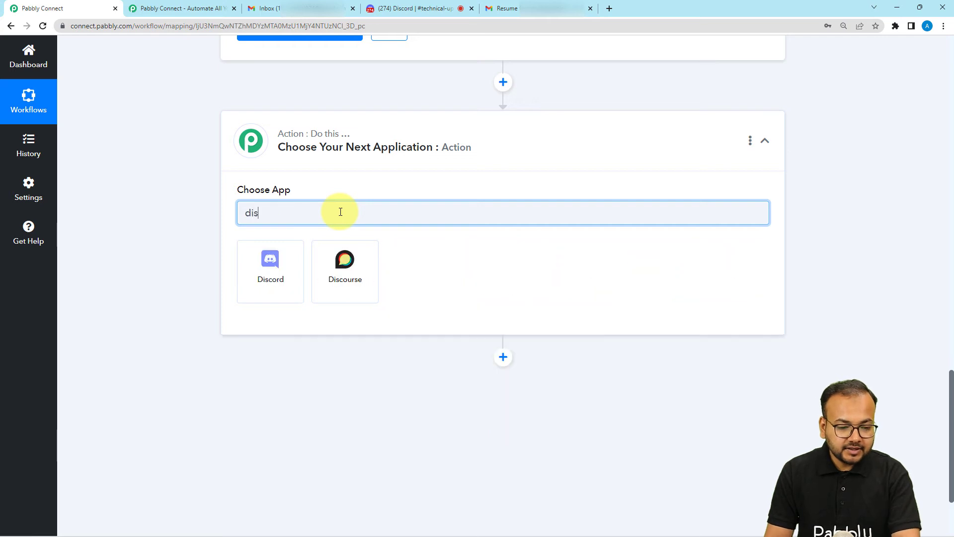
{"action": "left_click", "coordinate": [291, 266]}
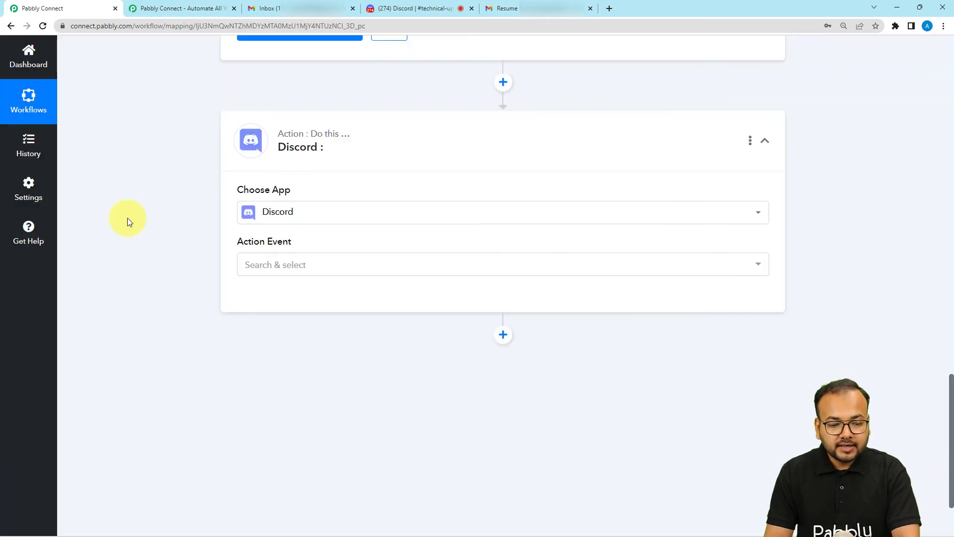
- Set the Discord action event to Send Channel Message (HTML) and connect it
{"action": "scroll", "coordinate": [128, 221], "scroll_direction": "down", "scroll_amount": 2}
{"action": "left_click", "coordinate": [246, 169]}
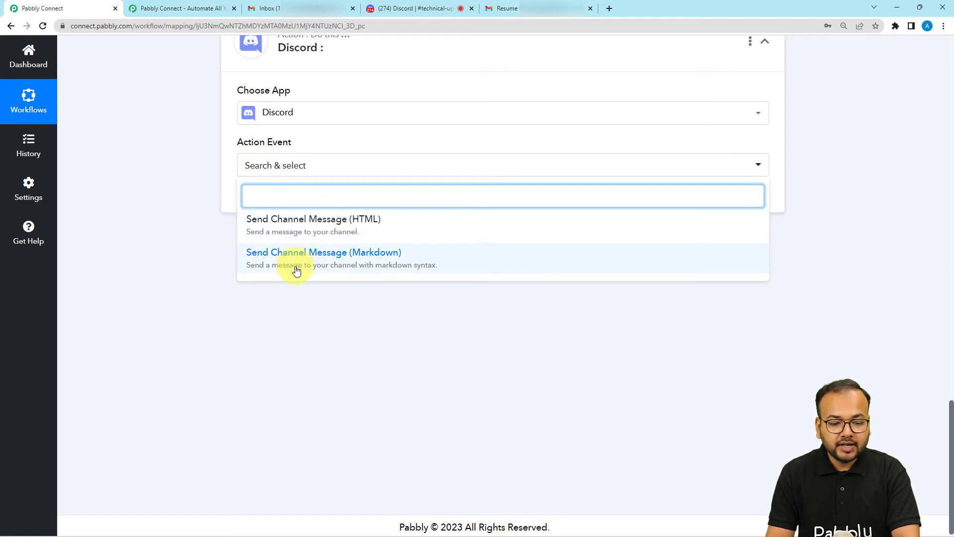
{"action": "left_click", "coordinate": [287, 236]}
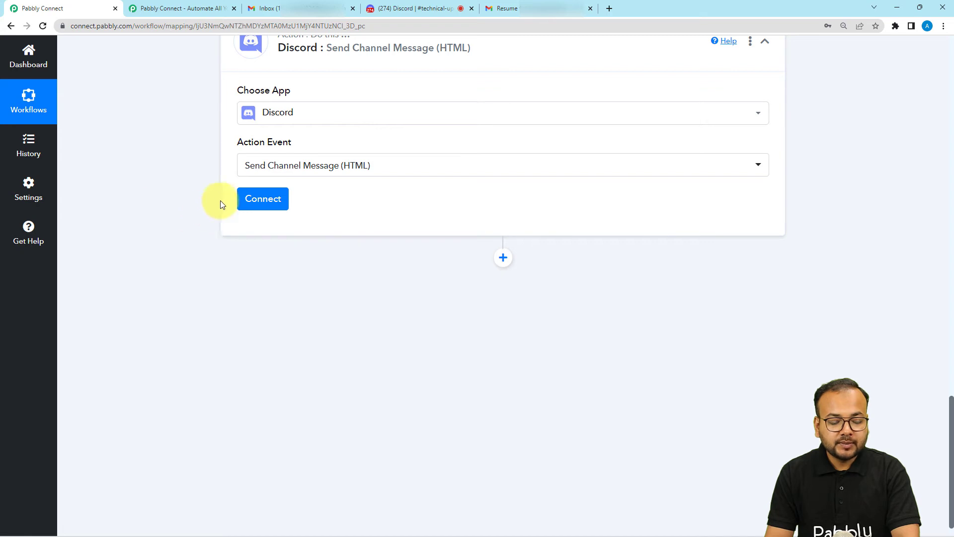
{"action": "left_click", "coordinate": [260, 204]}
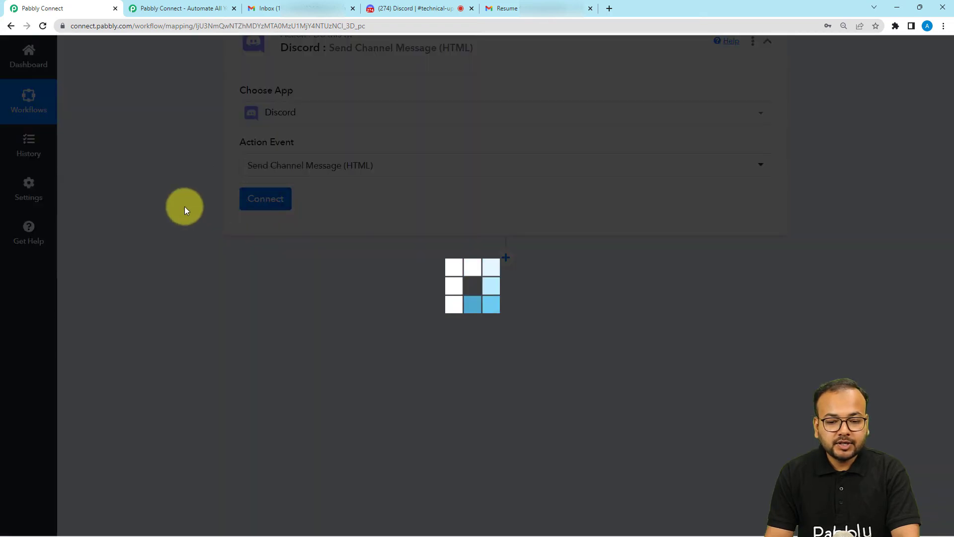
{"action": "scroll", "coordinate": [335, 251], "scroll_direction": "down", "scroll_amount": 1}
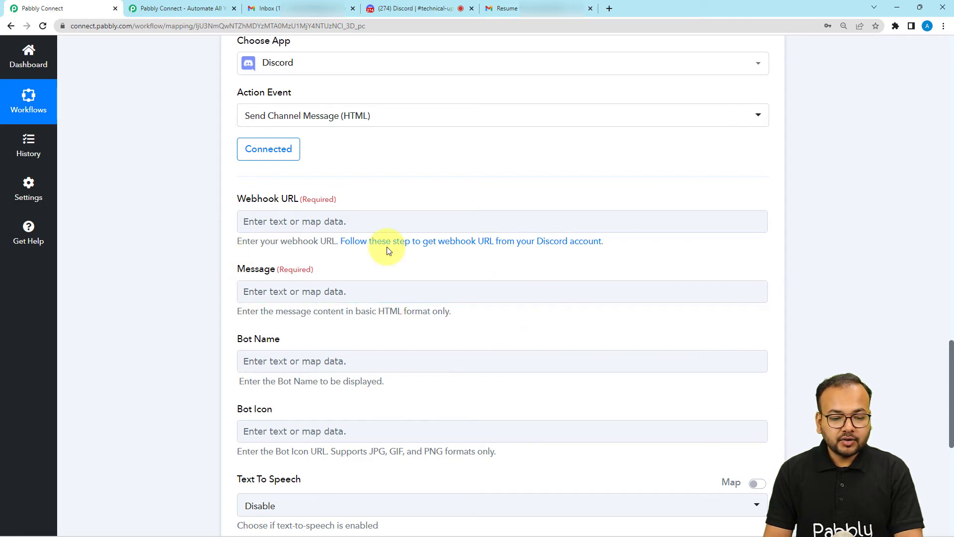
- Open the linked Pabbly forum guide on getting a Discord webhook URL and read its steps through webhook creation
{"action": "left_click", "coordinate": [455, 246]}
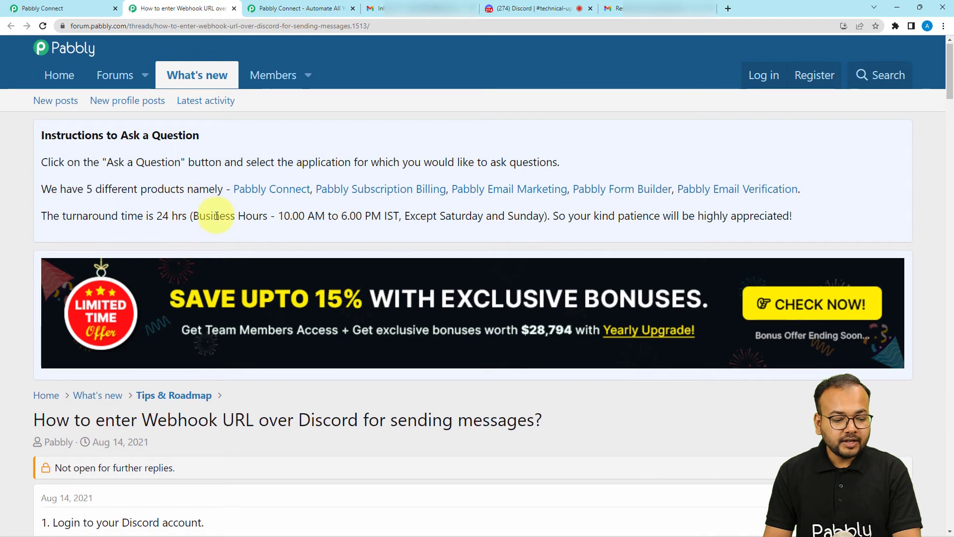
{"action": "scroll", "coordinate": [218, 219], "scroll_direction": "down", "scroll_amount": 3}
{"action": "scroll", "coordinate": [218, 222], "scroll_direction": "down", "scroll_amount": 4}
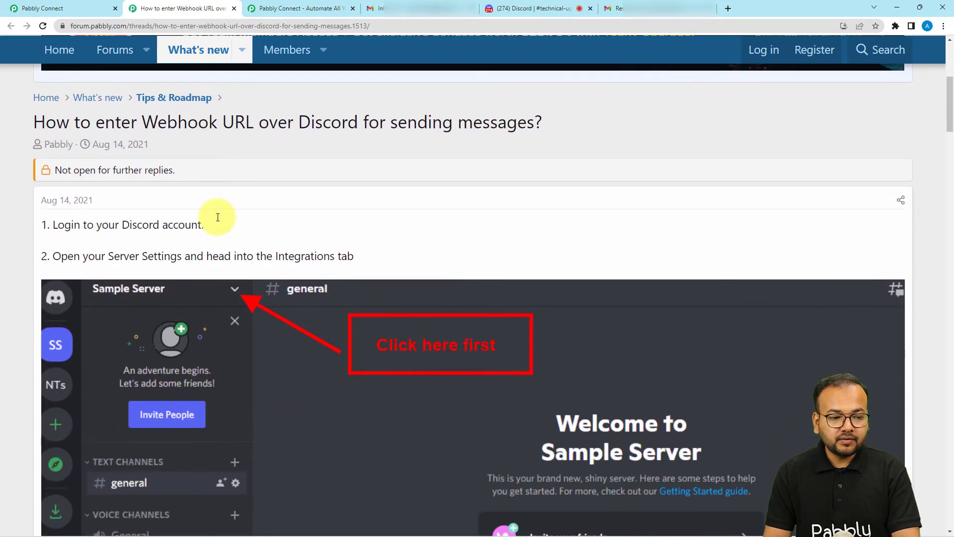
{"action": "scroll", "coordinate": [216, 221], "scroll_direction": "down", "scroll_amount": 7}
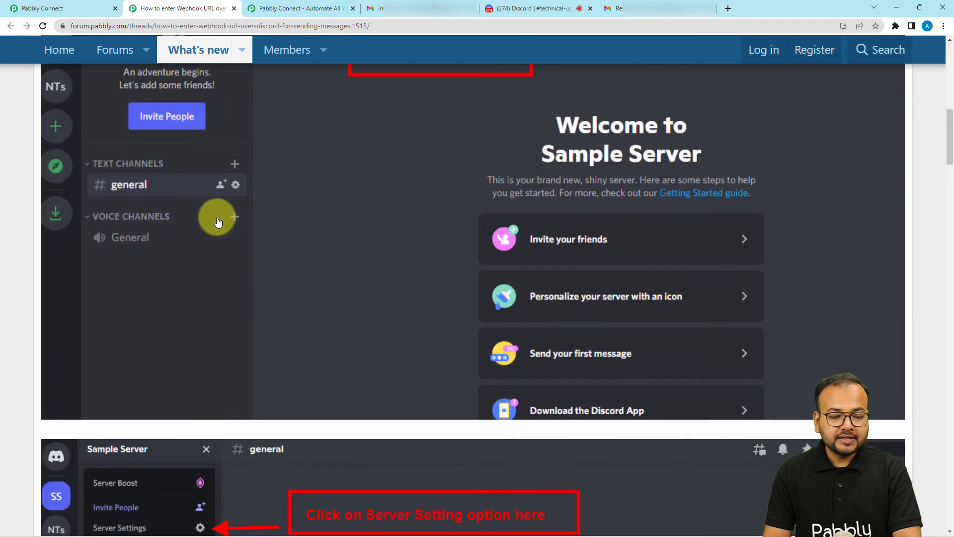
{"action": "scroll", "coordinate": [217, 222], "scroll_direction": "down", "scroll_amount": 10}
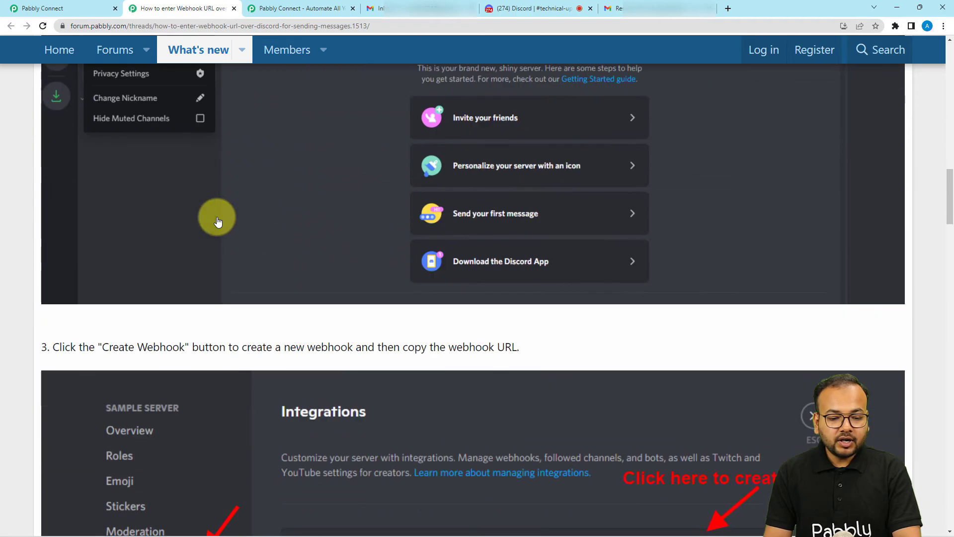
{"action": "scroll", "coordinate": [217, 221], "scroll_direction": "down", "scroll_amount": 3}
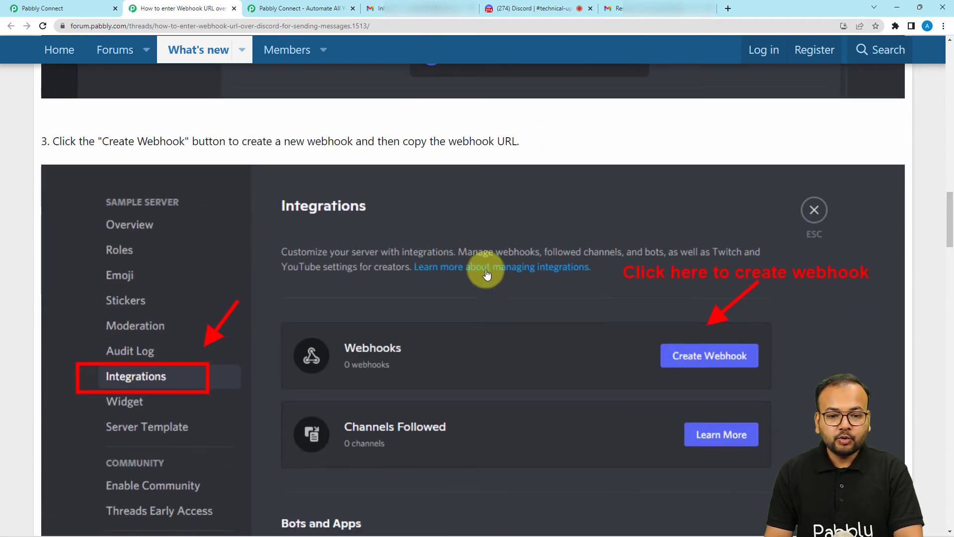
- Switch to Discord and open the server settings of the Pabbly Team server
{"action": "left_click", "coordinate": [514, 13]}
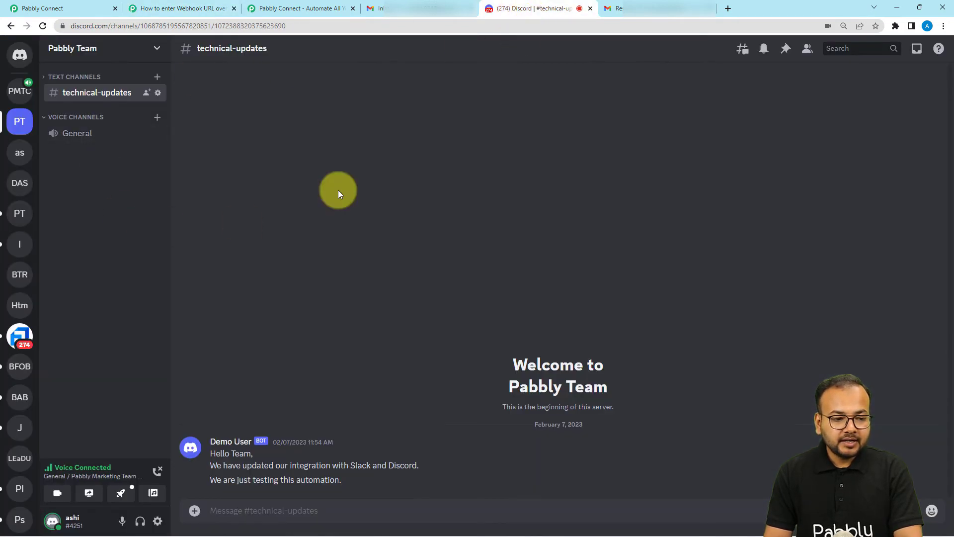
{"action": "left_click", "coordinate": [105, 52]}
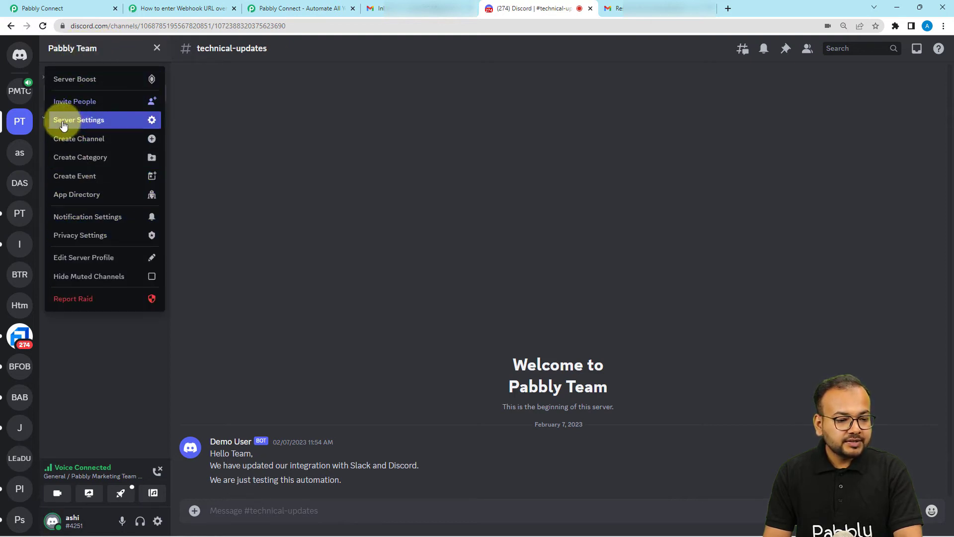
{"action": "key", "text": "Escape"}
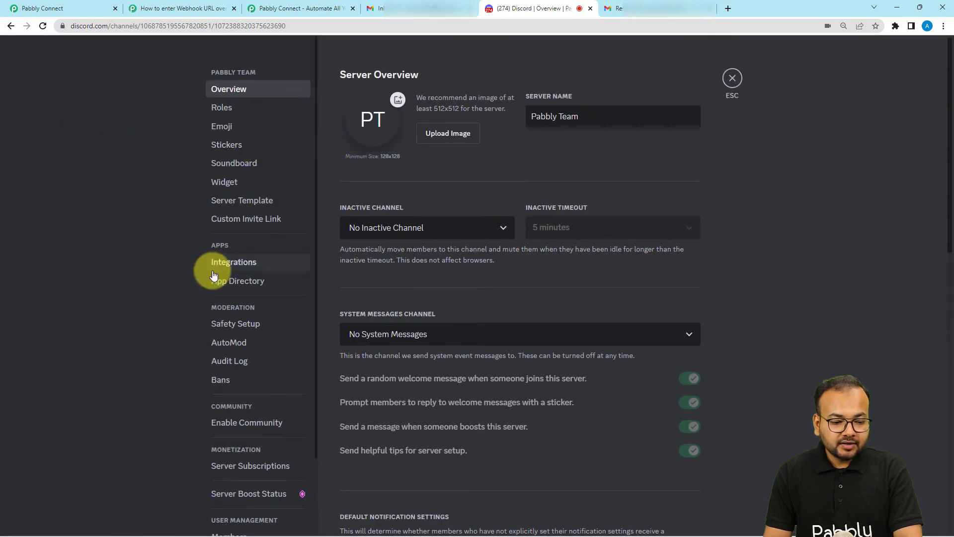
- Open the webhooks in the server's Integrations settings and create a new webhook
{"action": "scroll", "coordinate": [201, 248], "scroll_direction": "down", "scroll_amount": 1}
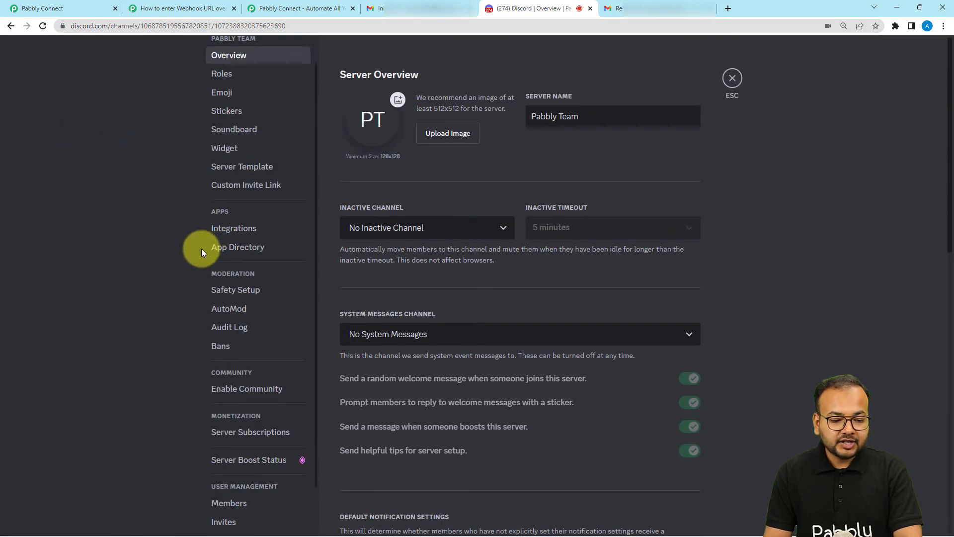
{"action": "left_click", "coordinate": [222, 214]}
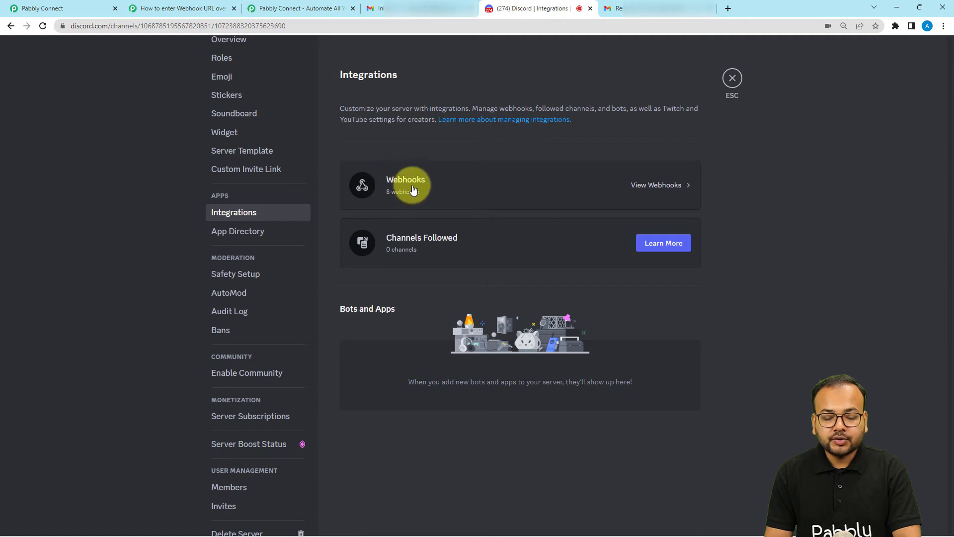
{"action": "left_click", "coordinate": [640, 192]}
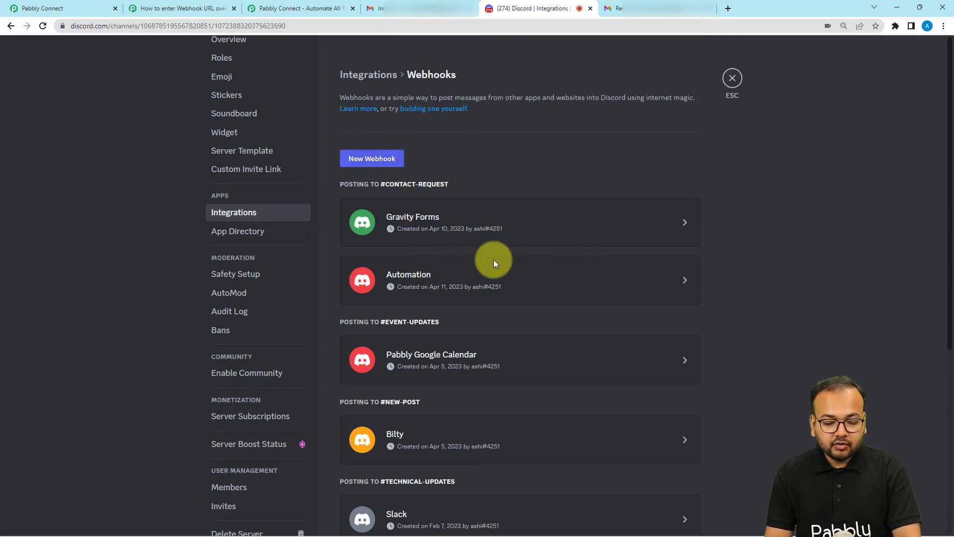
{"action": "scroll", "coordinate": [497, 268], "scroll_direction": "down", "scroll_amount": 6}
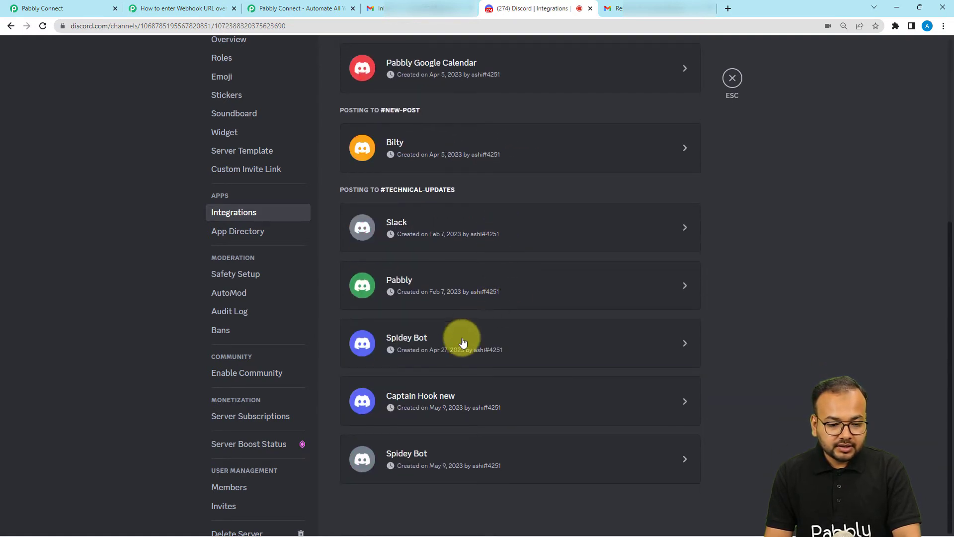
{"action": "scroll", "coordinate": [454, 397], "scroll_direction": "up", "scroll_amount": 1}
{"action": "scroll", "coordinate": [454, 392], "scroll_direction": "up", "scroll_amount": 5}
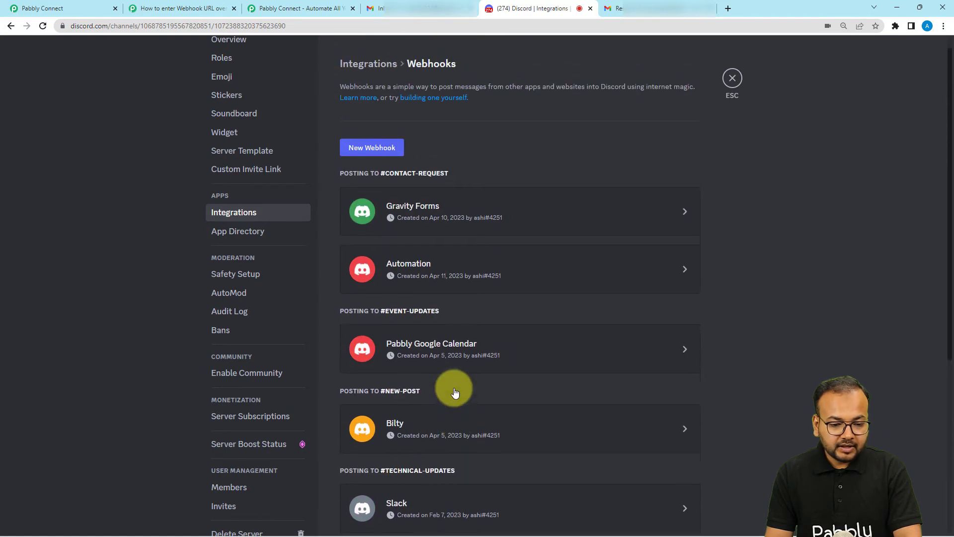
{"action": "left_click", "coordinate": [368, 162]}
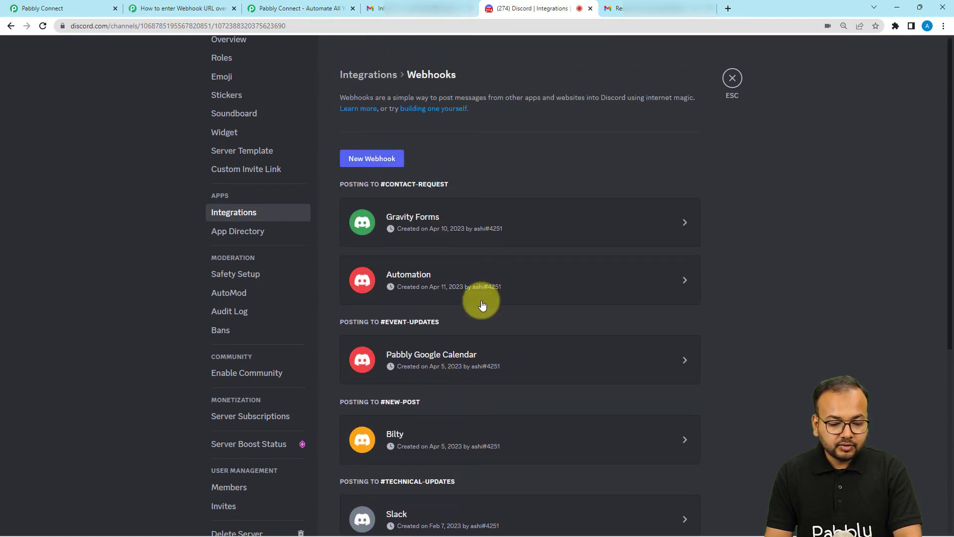
- Expand the newly created webhook, the last Spidey Bot under #technical-updates, and enter "job application" as its name
{"action": "scroll", "coordinate": [484, 303], "scroll_direction": "down", "scroll_amount": 7}
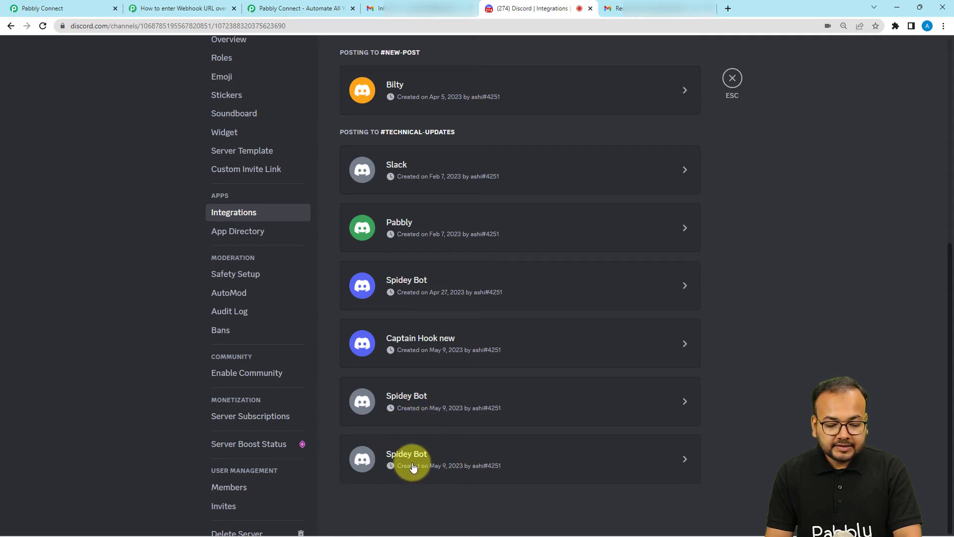
{"action": "left_click", "coordinate": [405, 462]}
{"action": "scroll", "coordinate": [411, 464], "scroll_direction": "down", "scroll_amount": 2}
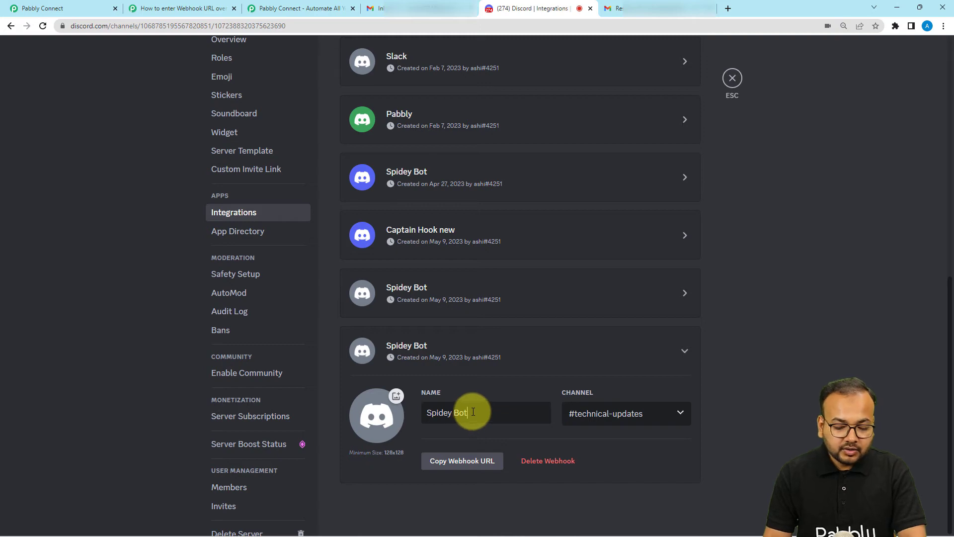
{"action": "key", "text": "BackSpace"}
{"action": "key", "text": "BackSpace"}
{"action": "key", "text": "BackSpace"}
{"action": "key", "text": "BackSpace"}
{"action": "key", "text": "BackSpace"}
{"action": "key", "text": "BackSpace"}
{"action": "key", "text": "BackSpace"}
{"action": "key", "text": "BackSpace"}
{"action": "key", "text": "BackSpace"}
{"action": "key", "text": "BackSpace"}
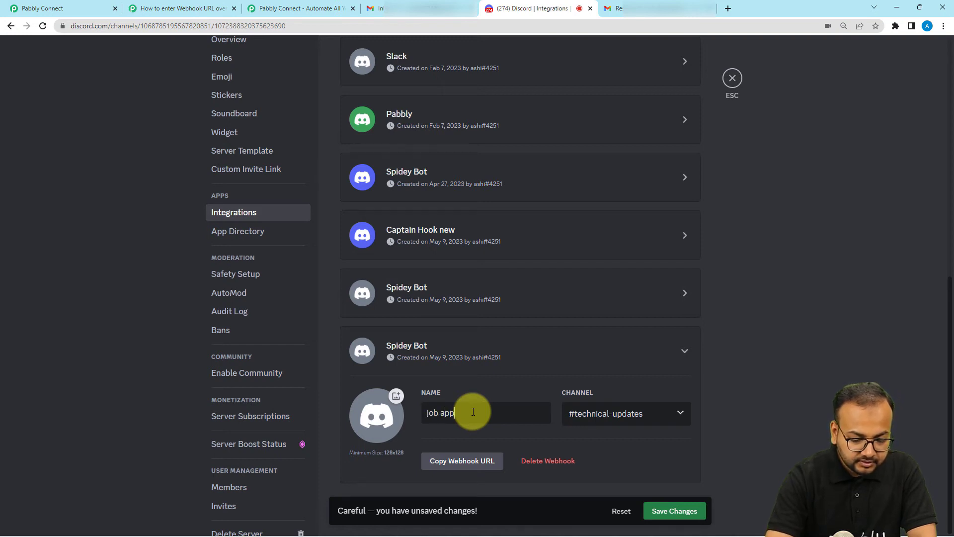
{"action": "type", "text": "on"}
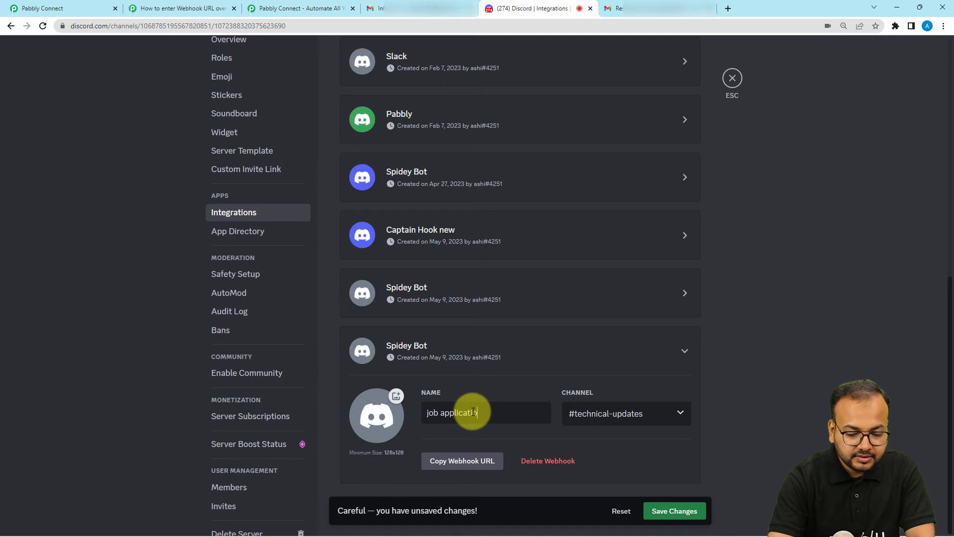
- Choose #technical-updates as the webhook's channel, copy its webhook URL and save the changes
{"action": "left_click", "coordinate": [659, 419]}
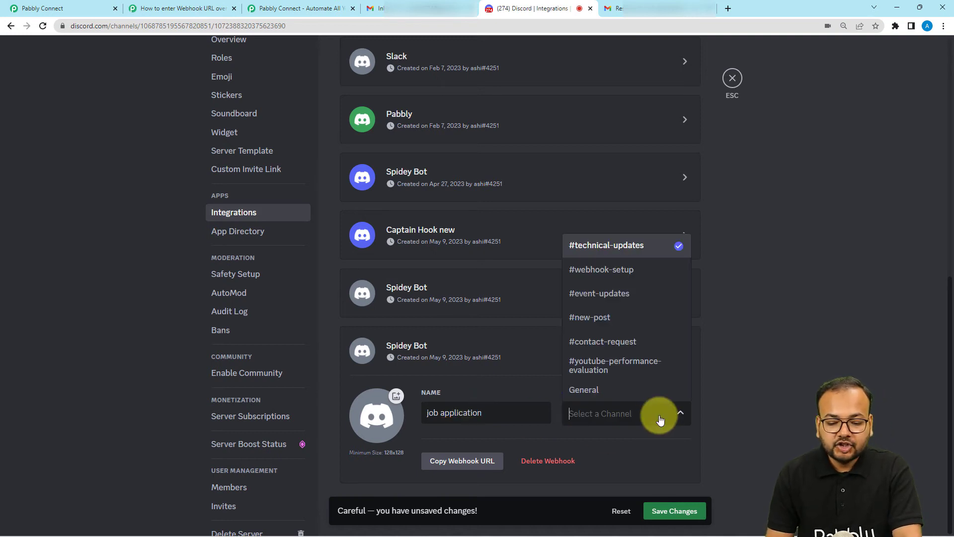
{"action": "left_click", "coordinate": [615, 253]}
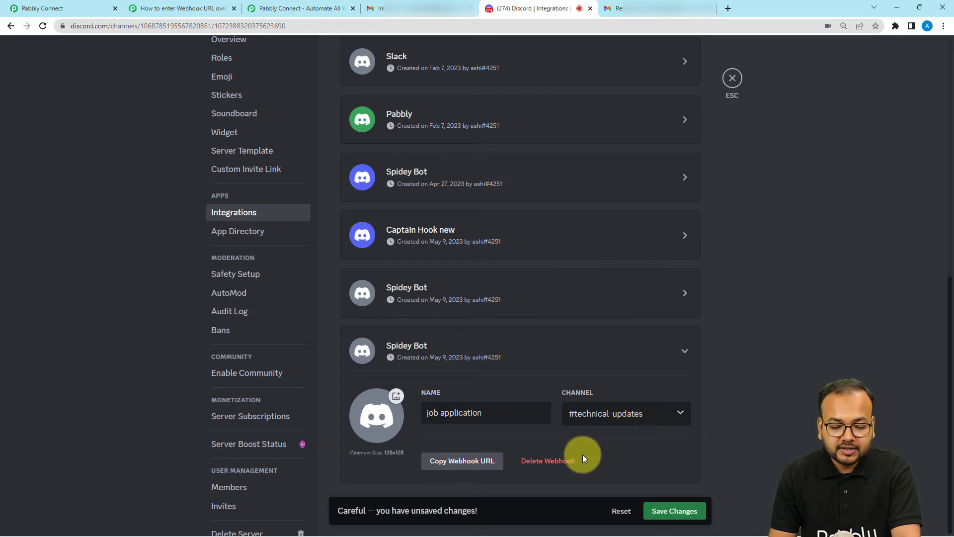
{"action": "left_click", "coordinate": [461, 463]}
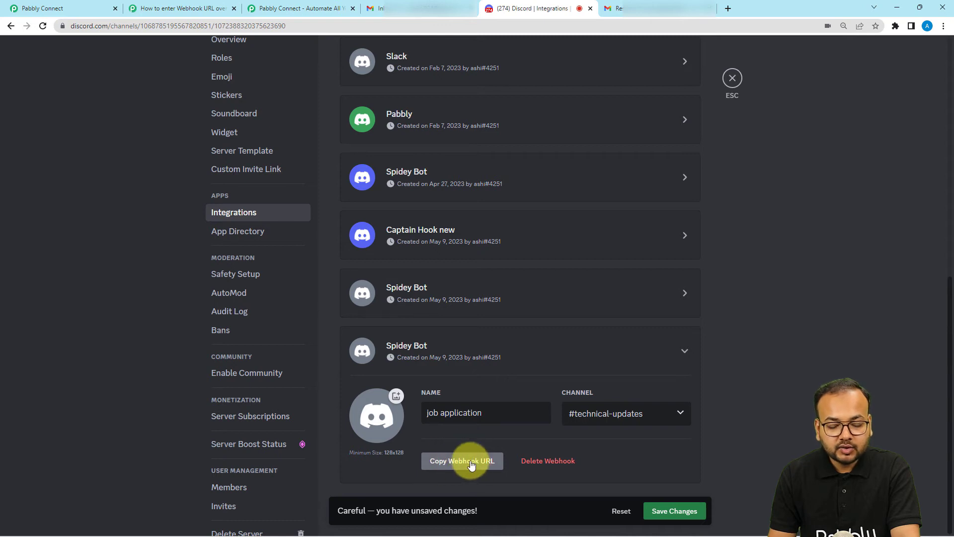
{"action": "left_click", "coordinate": [663, 511]}
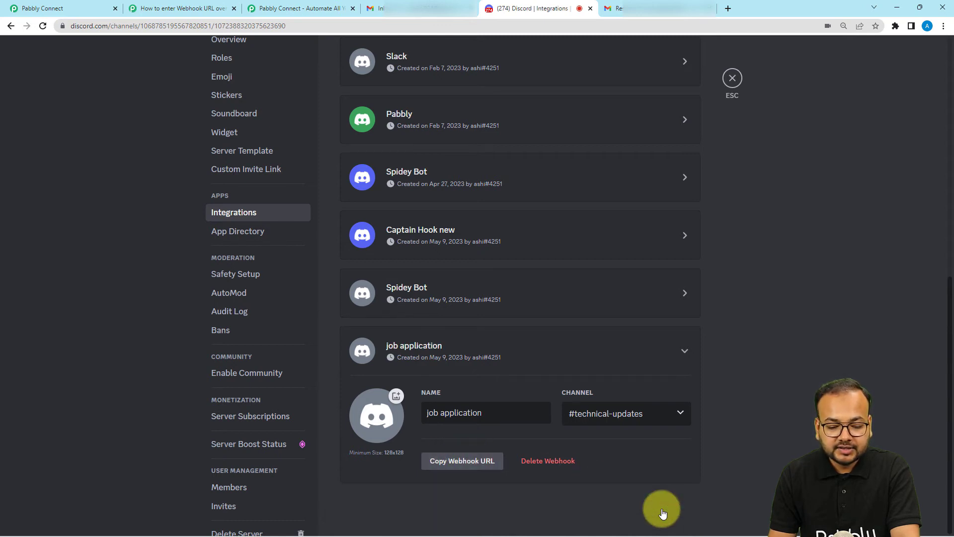
- Switch to the Pabbly Connect workflow and paste the copied webhook URL into the Discord action's Webhook URL field
{"action": "left_click", "coordinate": [56, 7]}
{"action": "right_click", "coordinate": [260, 214]}
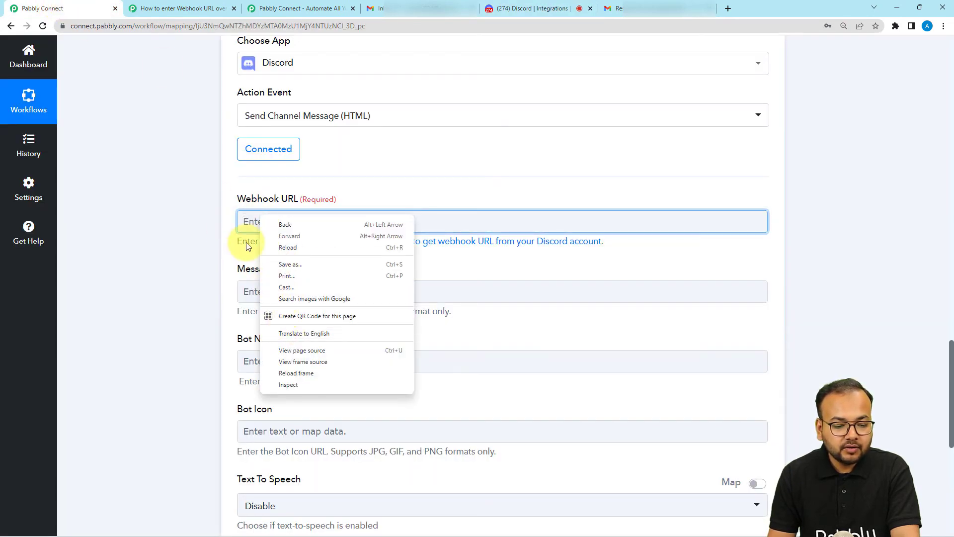
{"action": "left_click", "coordinate": [243, 218]}
{"action": "right_click", "coordinate": [243, 216]}
{"action": "left_click", "coordinate": [277, 308]}
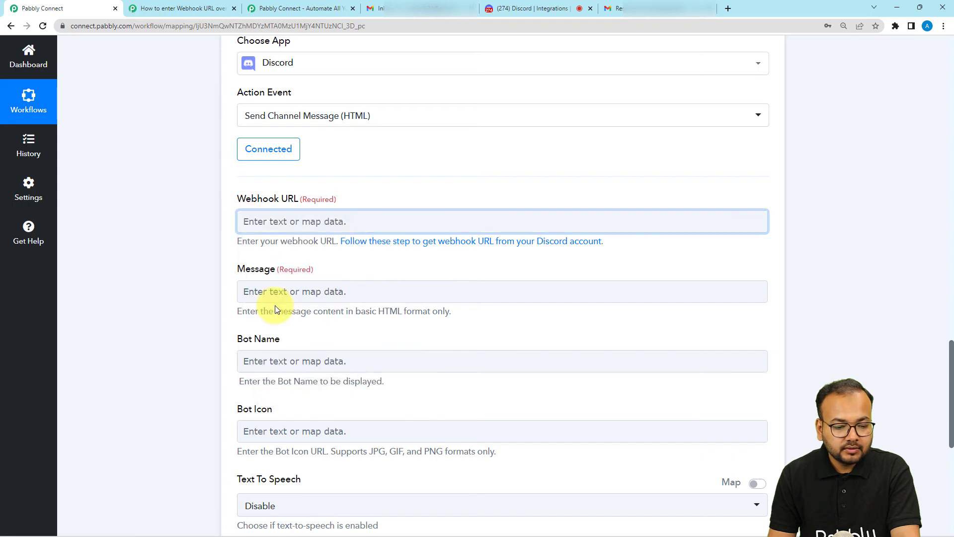
{"action": "scroll", "coordinate": [191, 265], "scroll_direction": "down", "scroll_amount": 2}
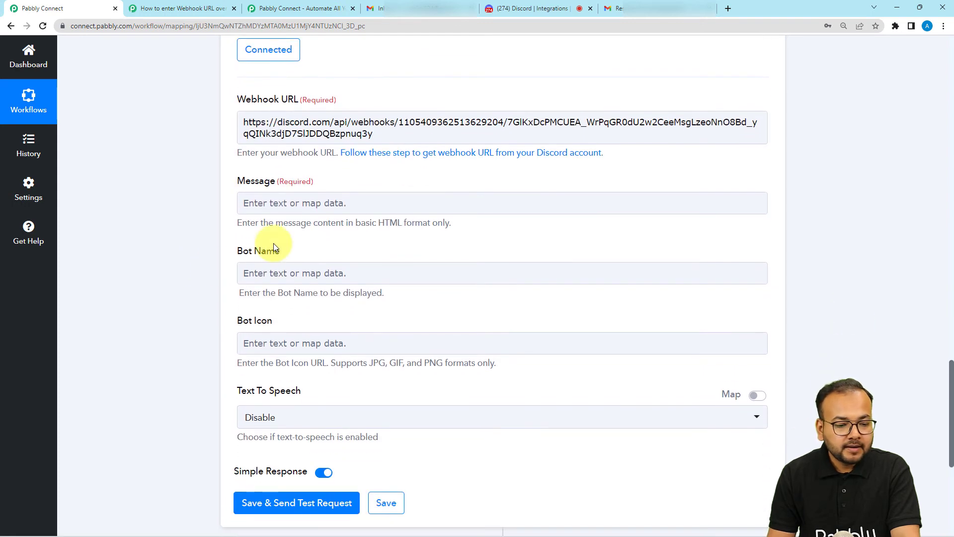
- Paste the "Hello team" job application template into the Discord action's Message field and add a "Message:" line below "Resume:"
{"action": "left_click", "coordinate": [279, 199]}
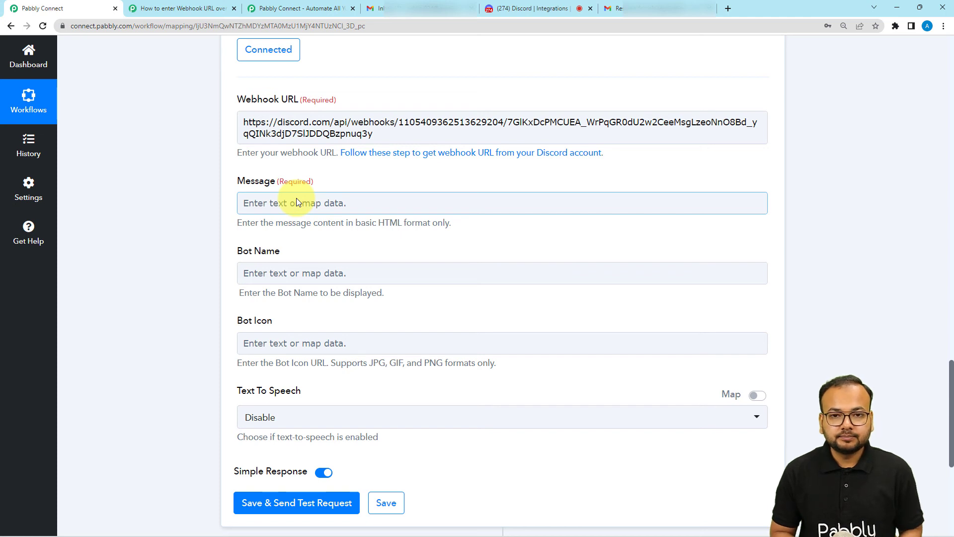
{"action": "key", "text": "ctrl+v"}
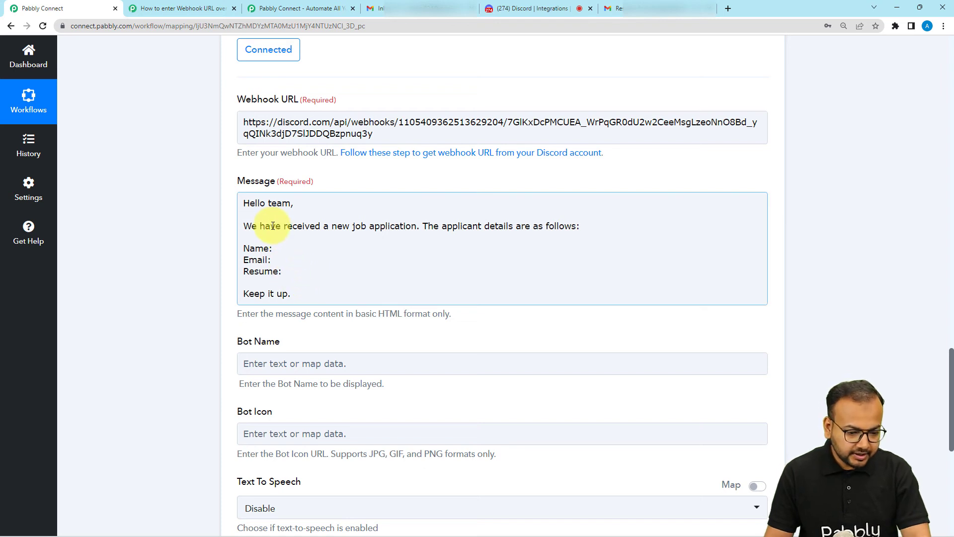
{"action": "left_click", "coordinate": [287, 273]}
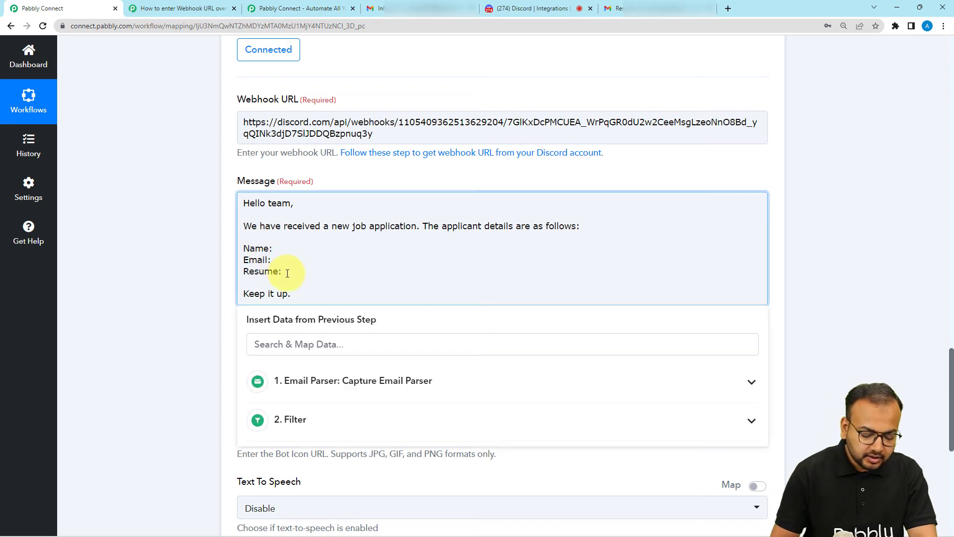
{"action": "key", "text": "Return"}
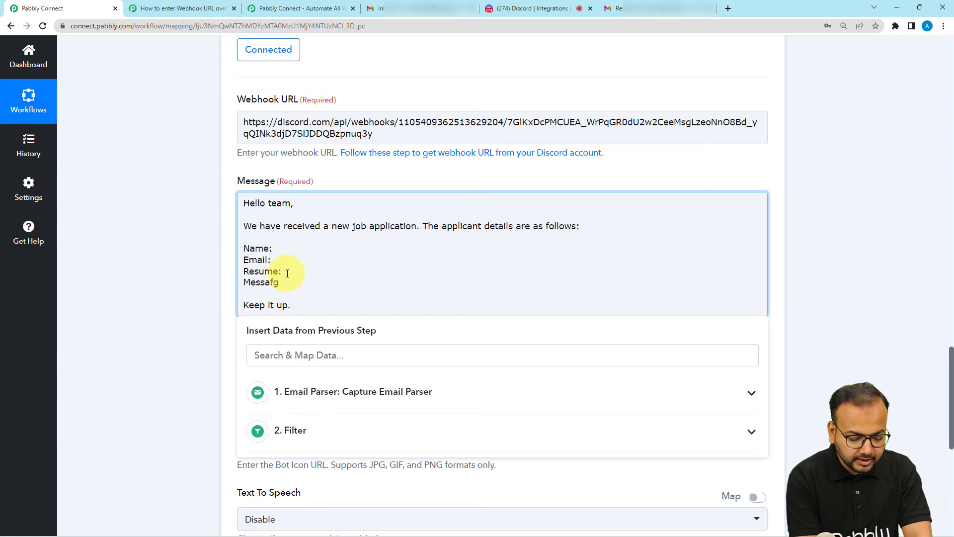
{"action": "type", "text": "Message"}
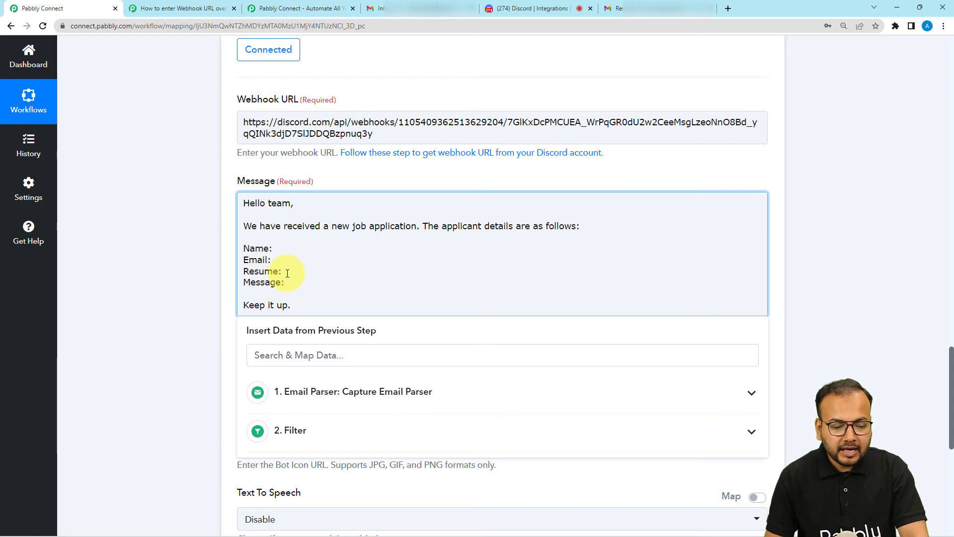
{"action": "type", "text": ":"}
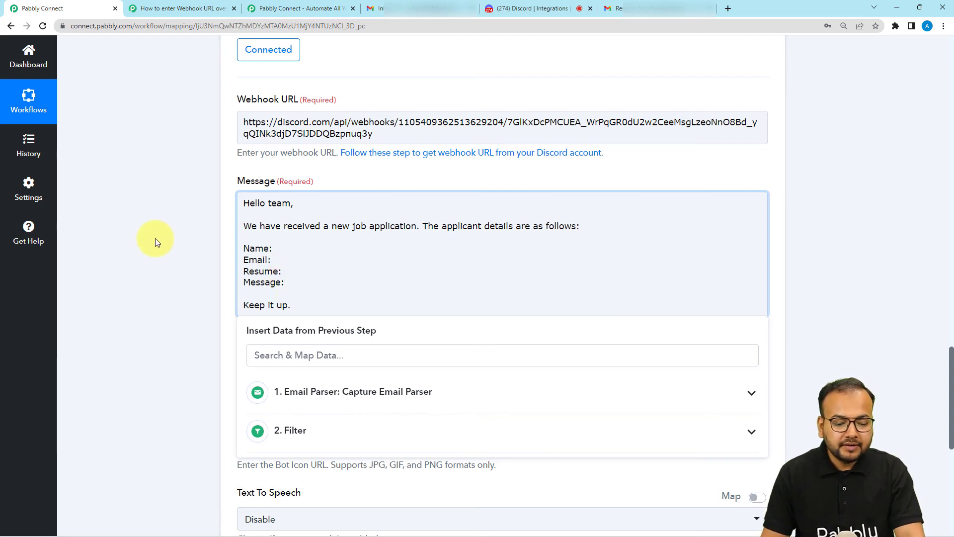
{"action": "left_click", "coordinate": [155, 242]}
- Map the Email Parser's From 0 Display value after "Name:" and its From 0 Address value after "Email:" in the message
{"action": "scroll", "coordinate": [155, 242], "scroll_direction": "down", "scroll_amount": 3}
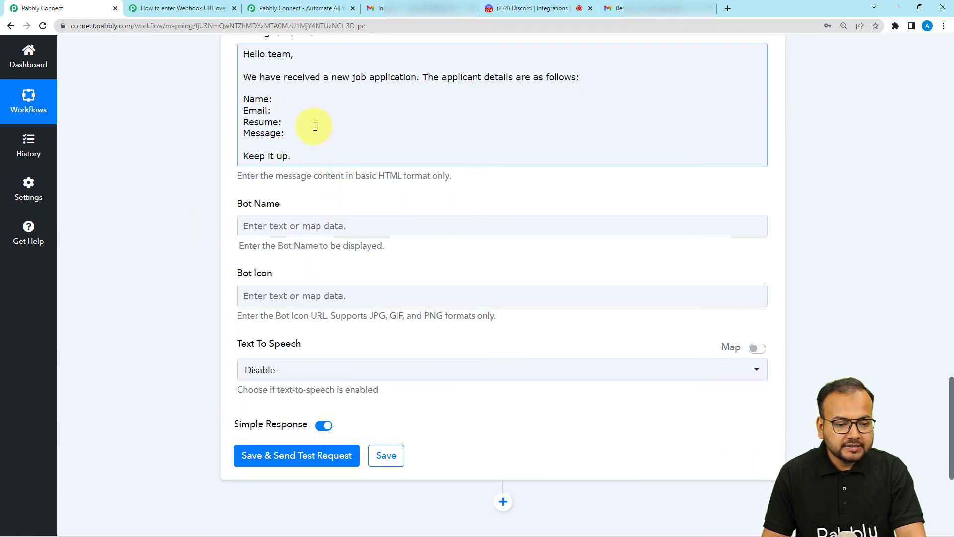
{"action": "left_click", "coordinate": [274, 101]}
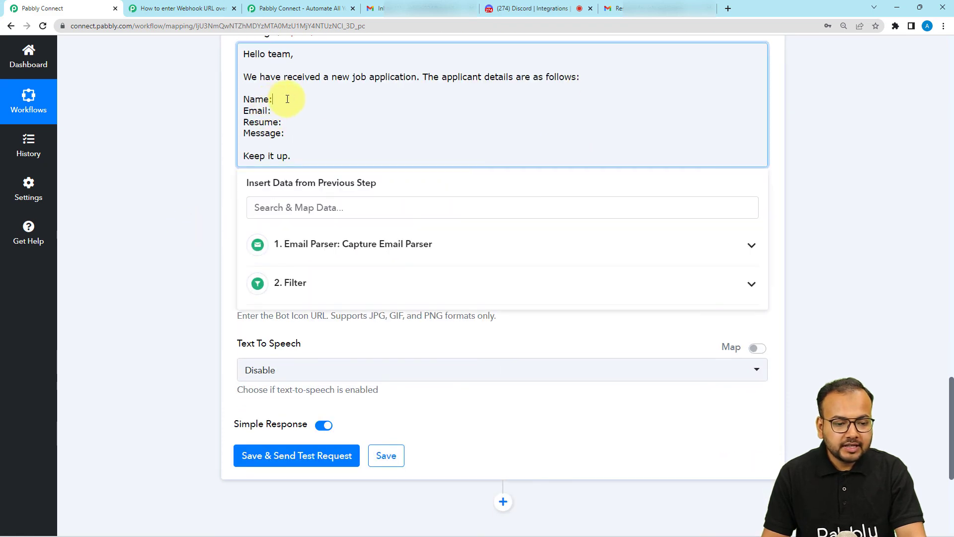
{"action": "left_click", "coordinate": [347, 254]}
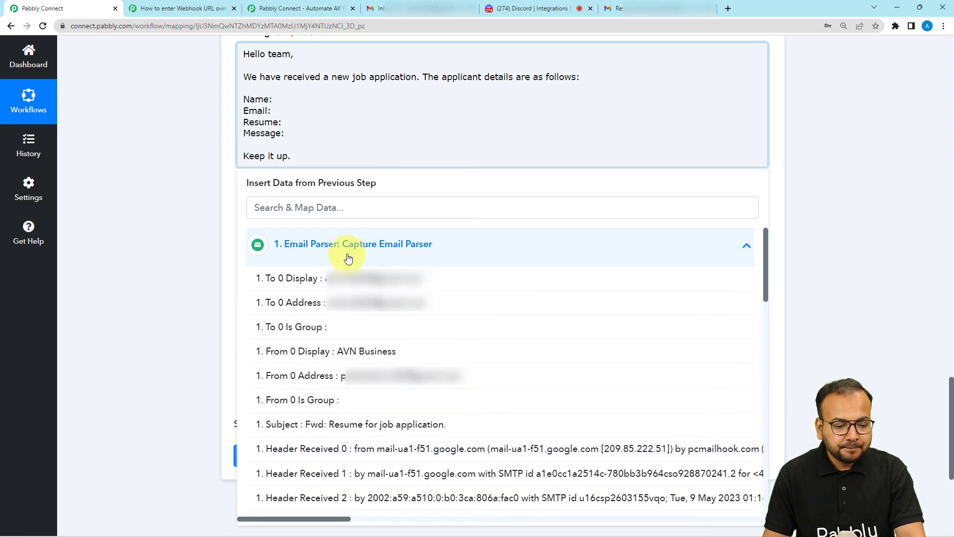
{"action": "left_click", "coordinate": [308, 362]}
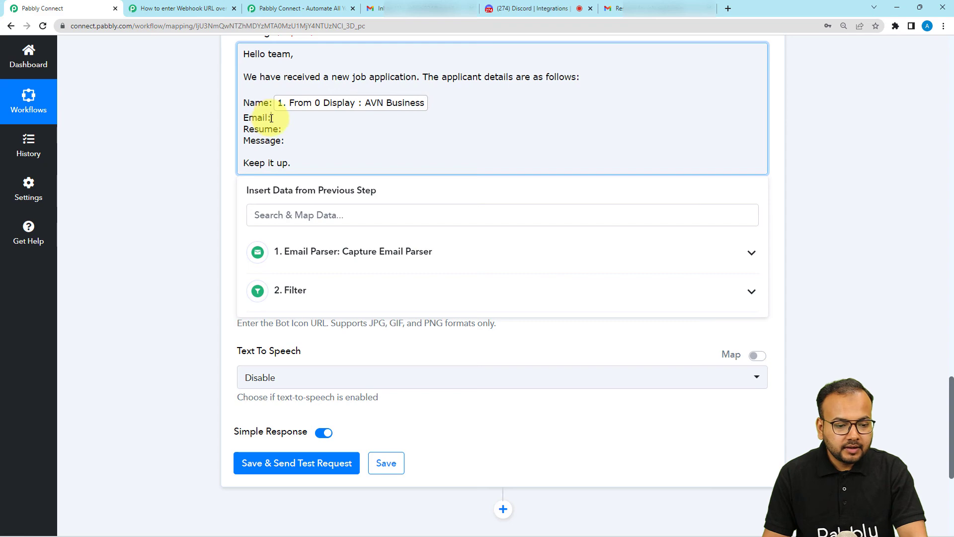
{"action": "left_click", "coordinate": [266, 255]}
{"action": "left_click", "coordinate": [334, 383]}
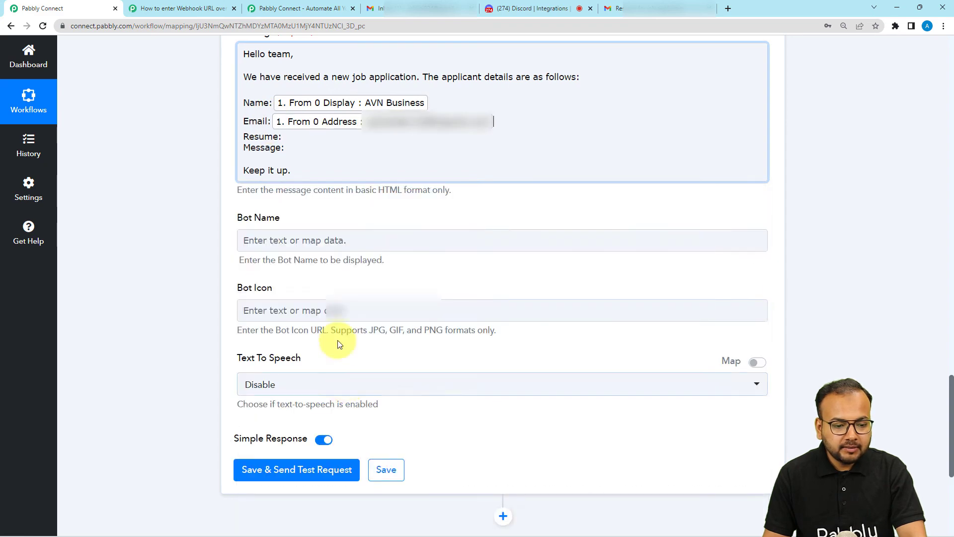
- Map the Email Parser's Attachment Links 0 value to the "Resume:" line and its Body Text value to the "Message:" line
{"action": "left_click", "coordinate": [288, 138]}
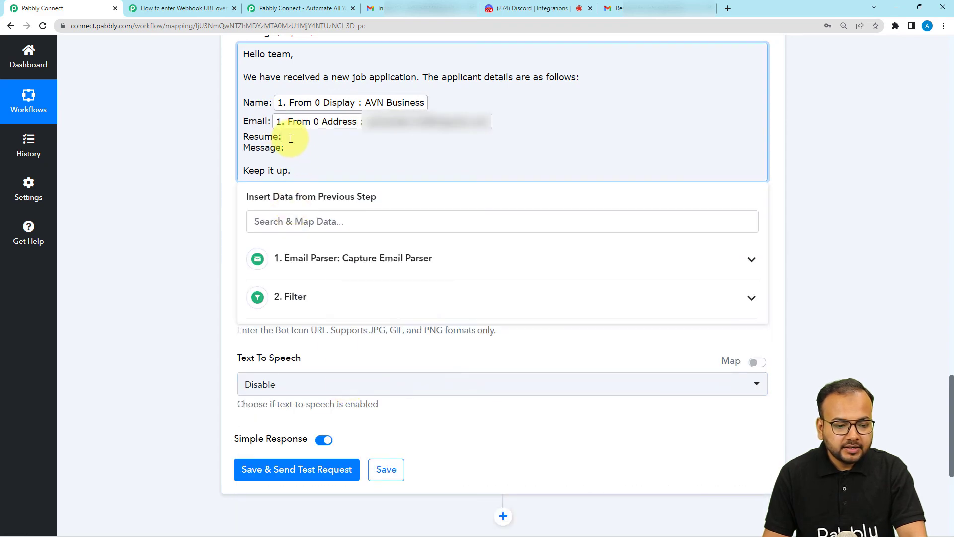
{"action": "left_click", "coordinate": [321, 275]}
{"action": "scroll", "coordinate": [372, 420], "scroll_direction": "down", "scroll_amount": 15}
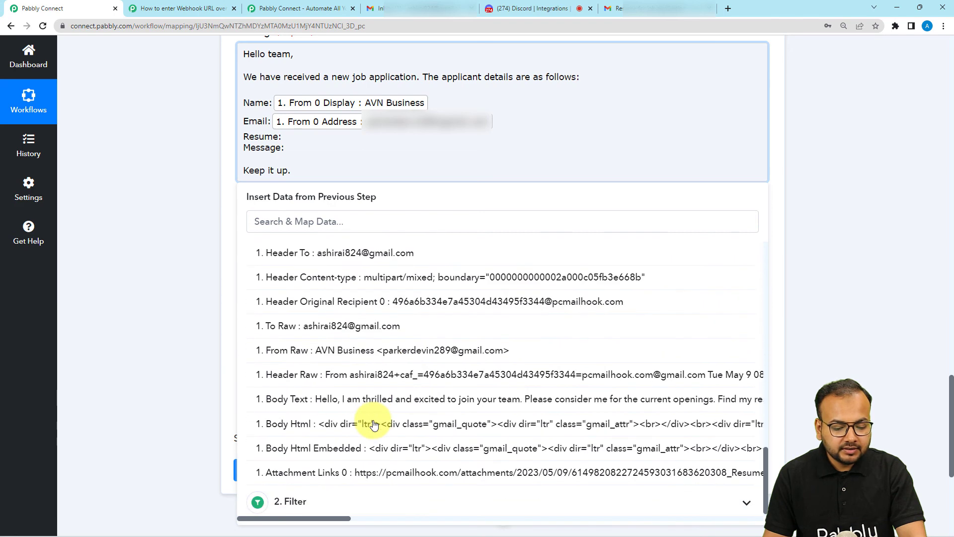
{"action": "left_click", "coordinate": [341, 473]}
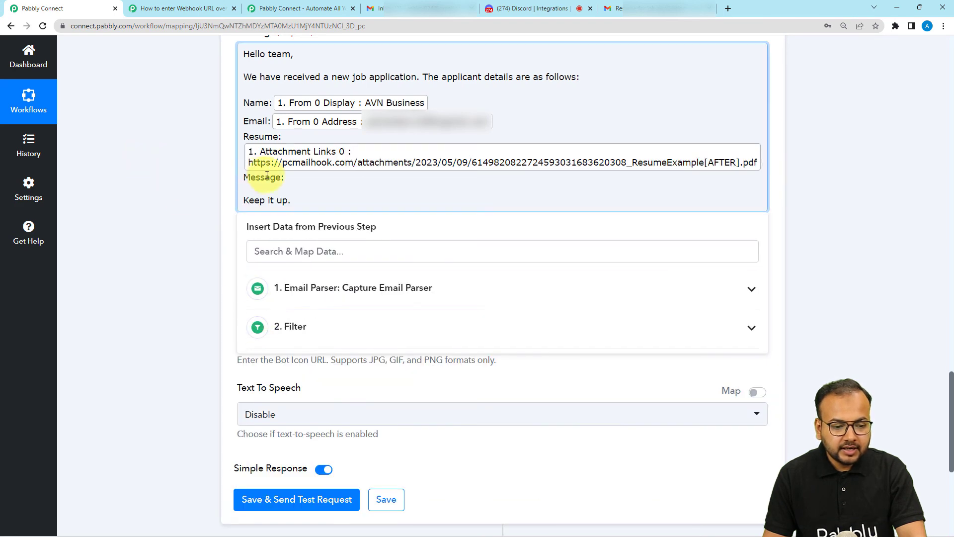
{"action": "left_click", "coordinate": [310, 295]}
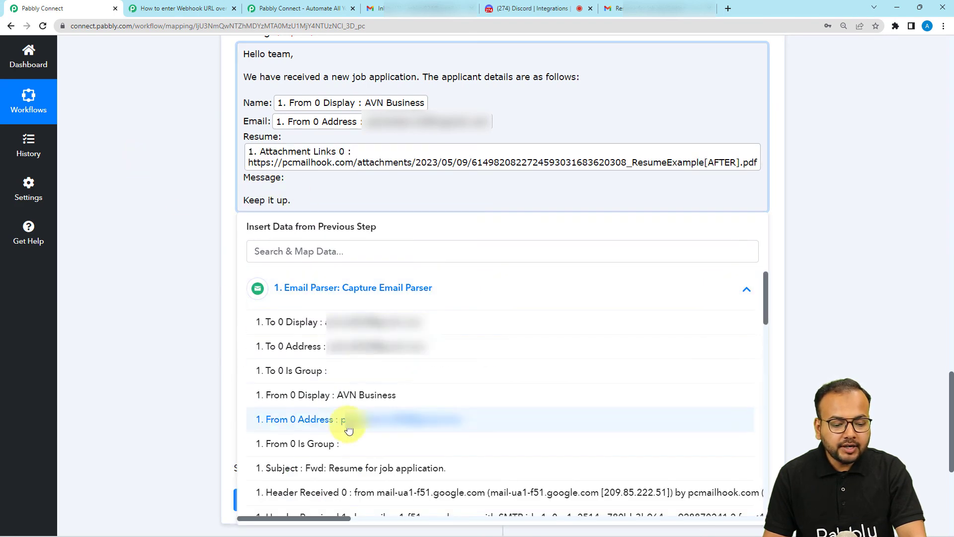
{"action": "scroll", "coordinate": [349, 430], "scroll_direction": "down", "scroll_amount": 15}
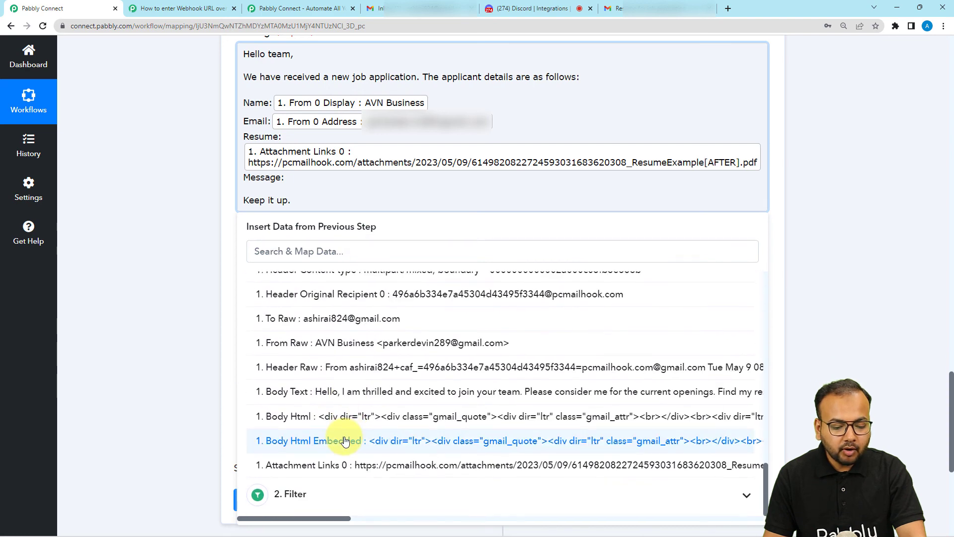
{"action": "left_click", "coordinate": [332, 401]}
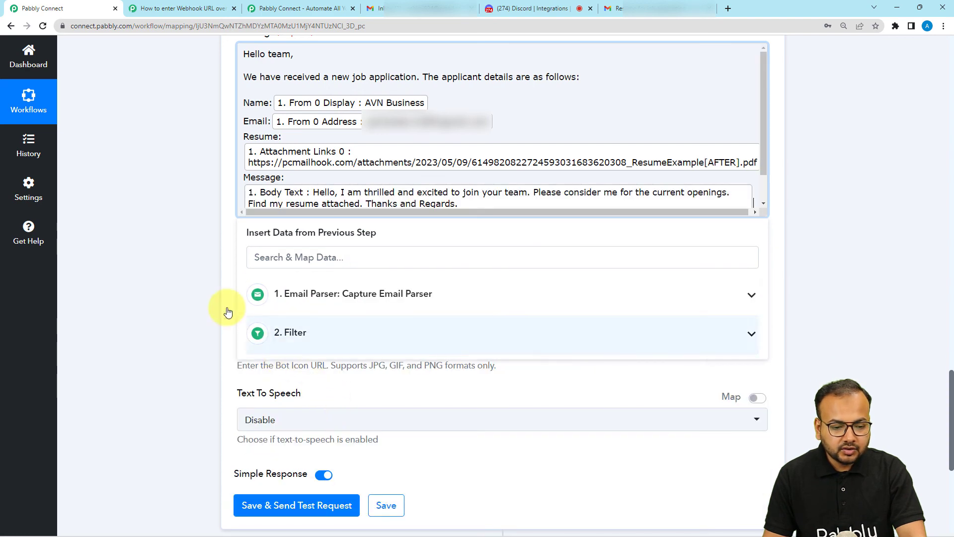
{"action": "left_click", "coordinate": [153, 241]}
{"action": "scroll", "coordinate": [339, 174], "scroll_direction": "down", "scroll_amount": 1}
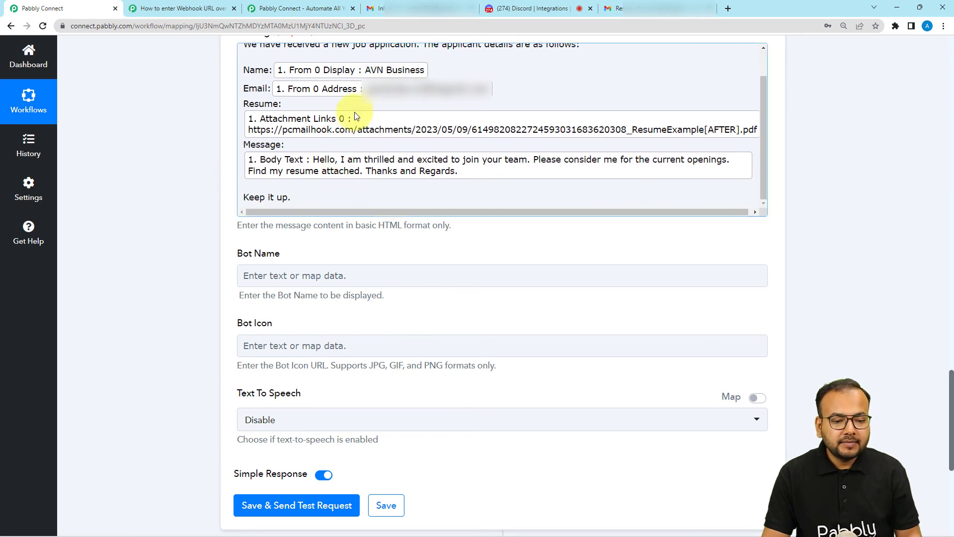
- Switch to Discord and leave the server settings to view the technical-updates channel
{"action": "scroll", "coordinate": [172, 153], "scroll_direction": "down", "scroll_amount": 4}
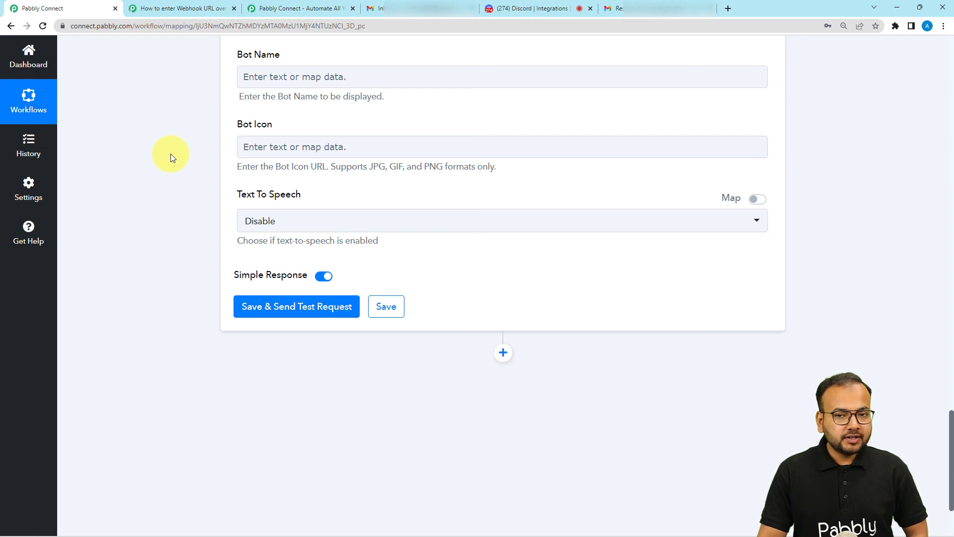
{"action": "scroll", "coordinate": [171, 154], "scroll_direction": "down", "scroll_amount": 2}
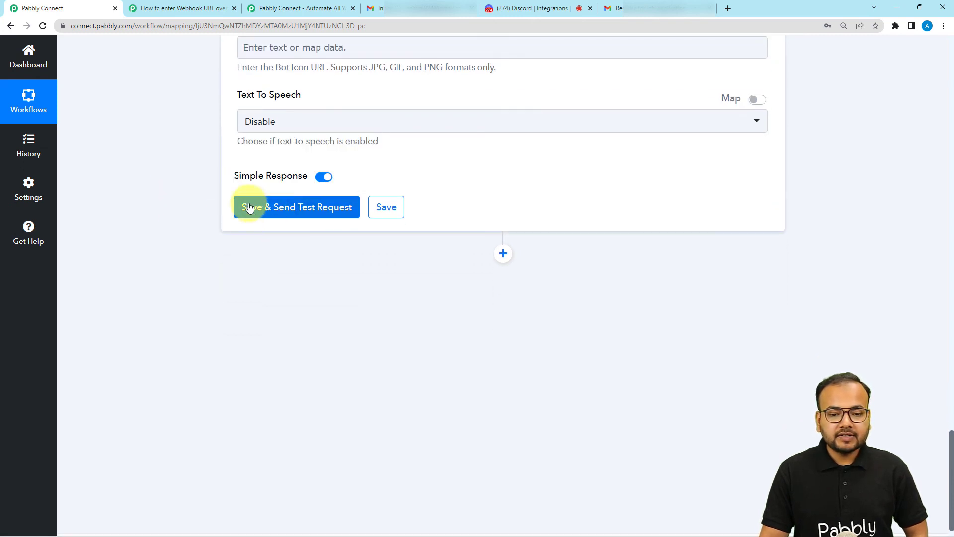
{"action": "left_click", "coordinate": [544, 6]}
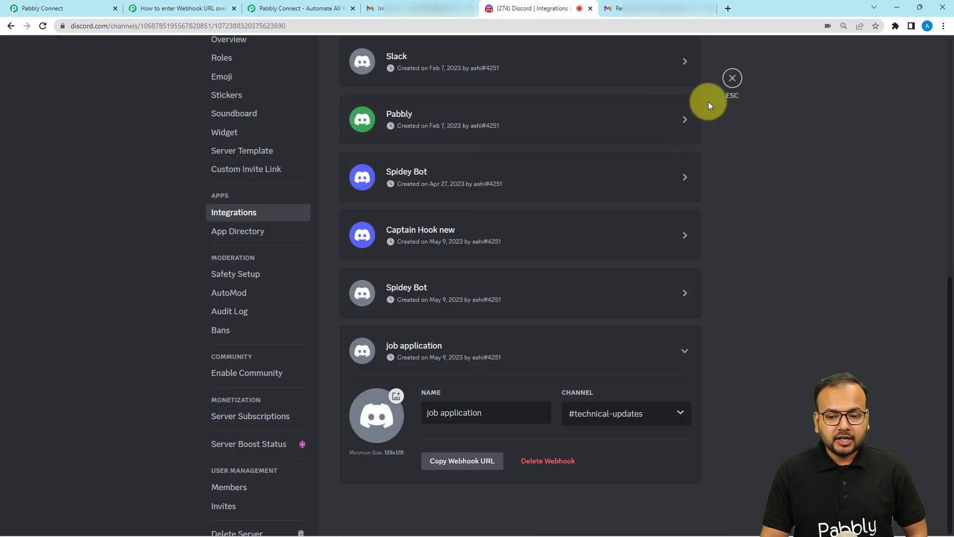
{"action": "left_click", "coordinate": [732, 79]}
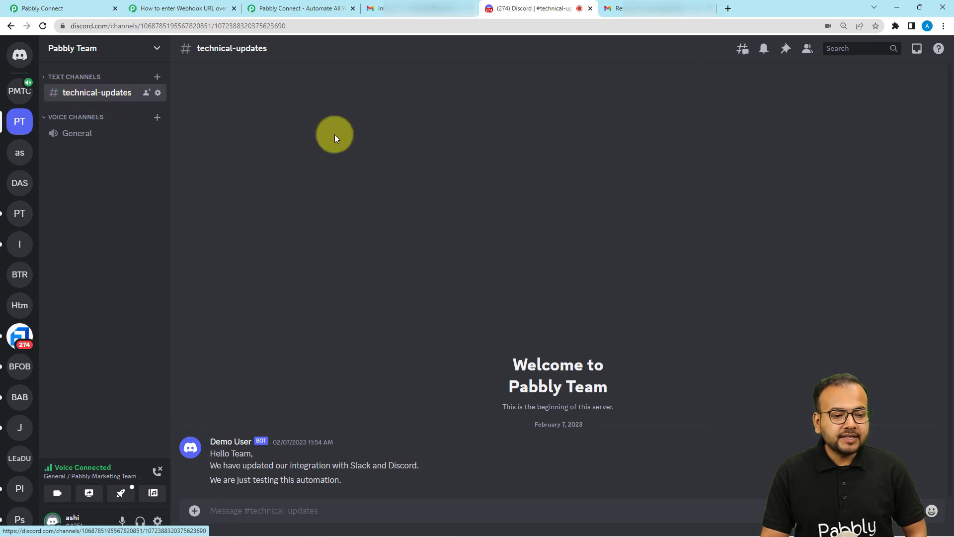
- Save the Discord action in Pabbly Connect with a test request, and check the posted job application message in Discord's technical-updates channel
{"action": "left_click", "coordinate": [82, 11]}
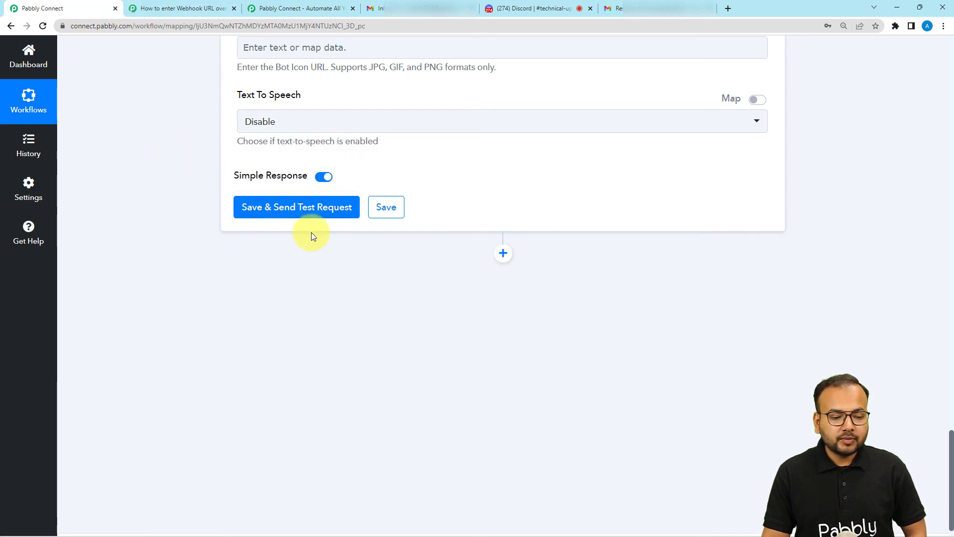
{"action": "left_click", "coordinate": [282, 212]}
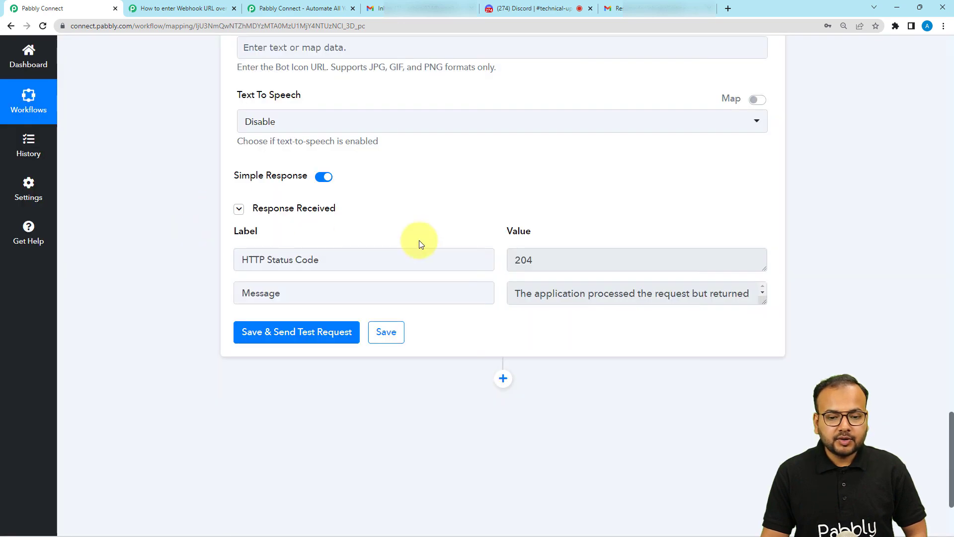
{"action": "left_click", "coordinate": [534, 8]}
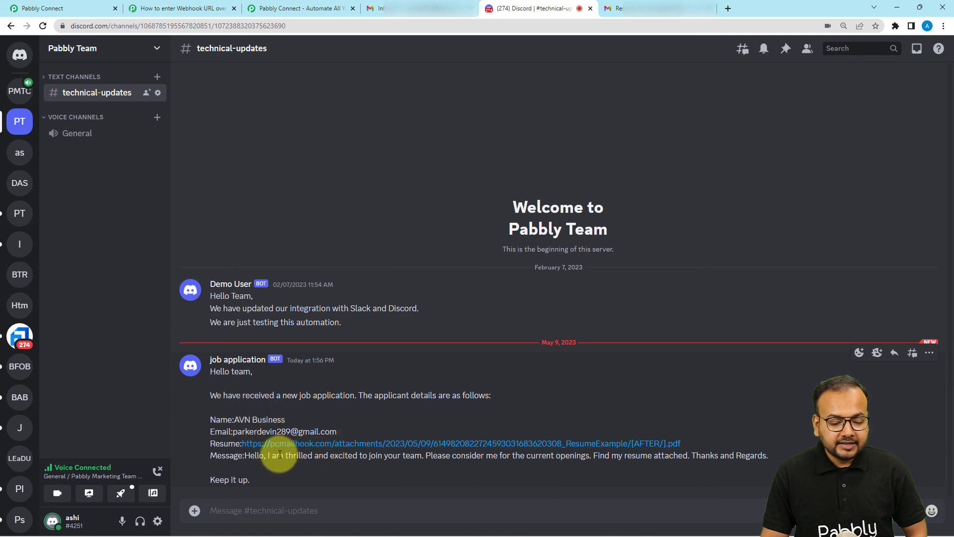
{"action": "left_click_drag", "start_coordinate": [268, 455], "coordinate": [349, 465]}
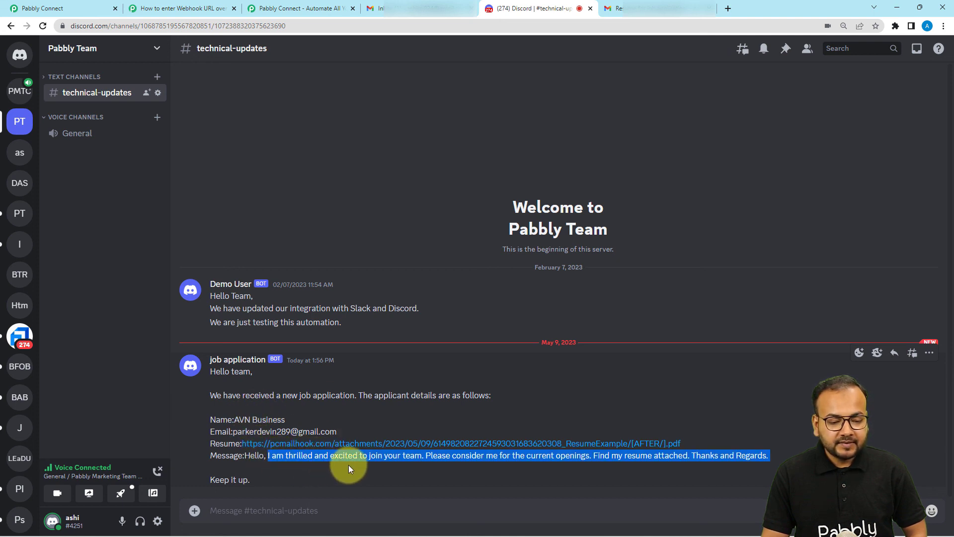
- Return to the Pabbly Connect workflow and collapse the Discord action and the Email Parser trigger
{"action": "left_click", "coordinate": [88, 8]}
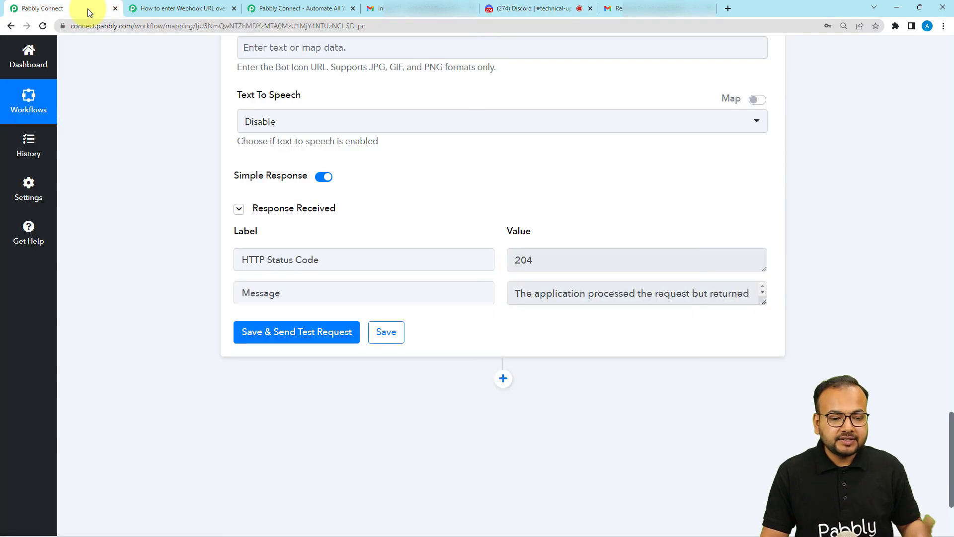
{"action": "scroll", "coordinate": [145, 190], "scroll_direction": "up", "scroll_amount": 8}
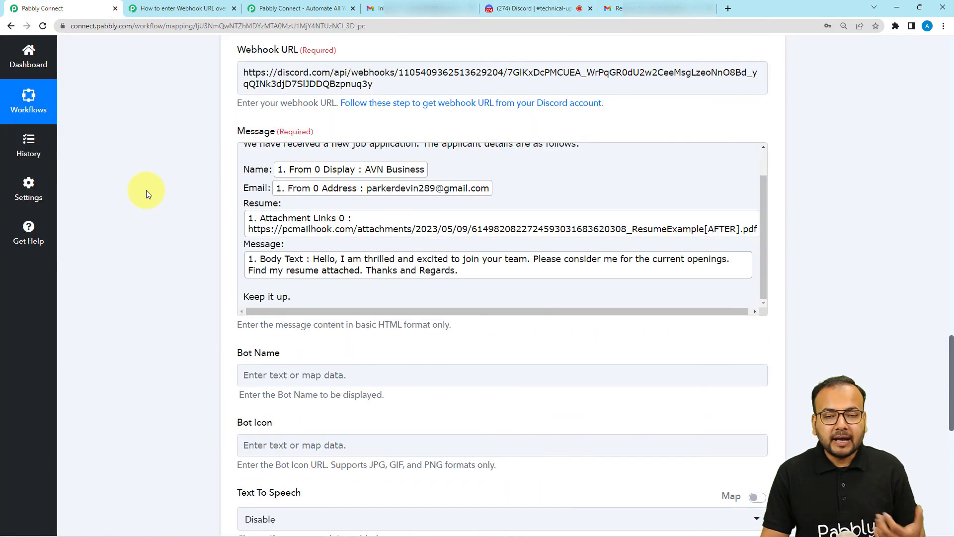
{"action": "scroll", "coordinate": [147, 191], "scroll_direction": "up", "scroll_amount": 8}
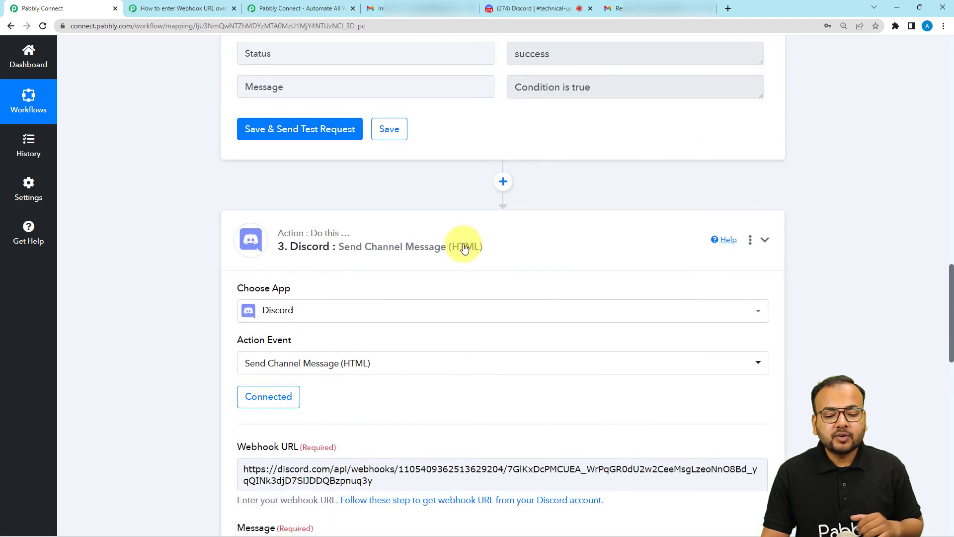
{"action": "left_click", "coordinate": [463, 248]}
{"action": "scroll", "coordinate": [219, 224], "scroll_direction": "up", "scroll_amount": 13}
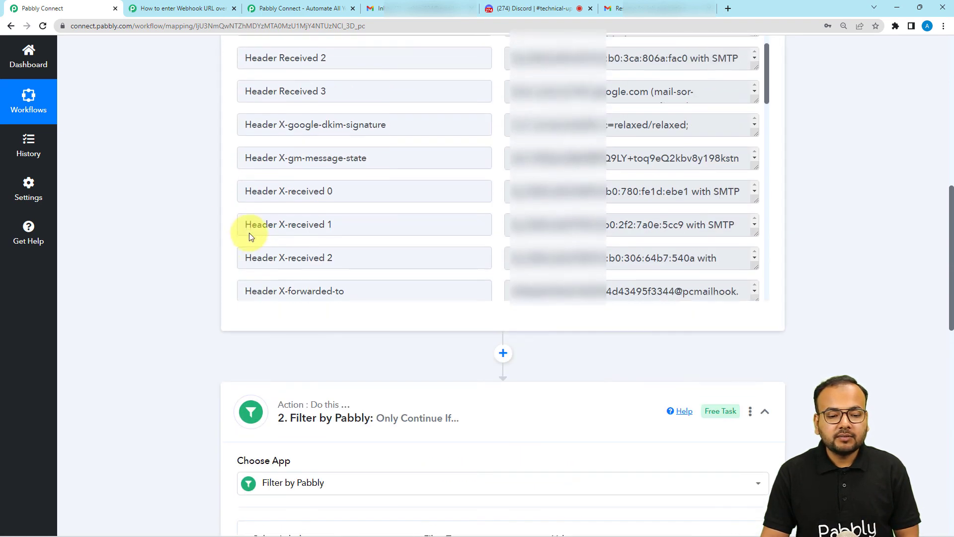
{"action": "scroll", "coordinate": [249, 236], "scroll_direction": "up", "scroll_amount": 5}
{"action": "scroll", "coordinate": [949, 205], "scroll_direction": "up", "scroll_amount": 6}
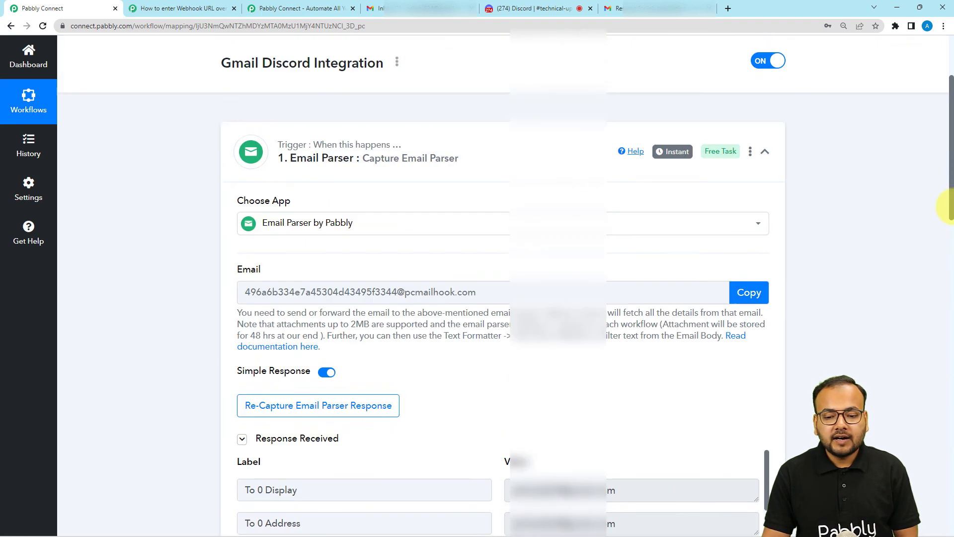
{"action": "scroll", "coordinate": [949, 205], "scroll_direction": "up", "scroll_amount": 2}
{"action": "left_click", "coordinate": [768, 213]}
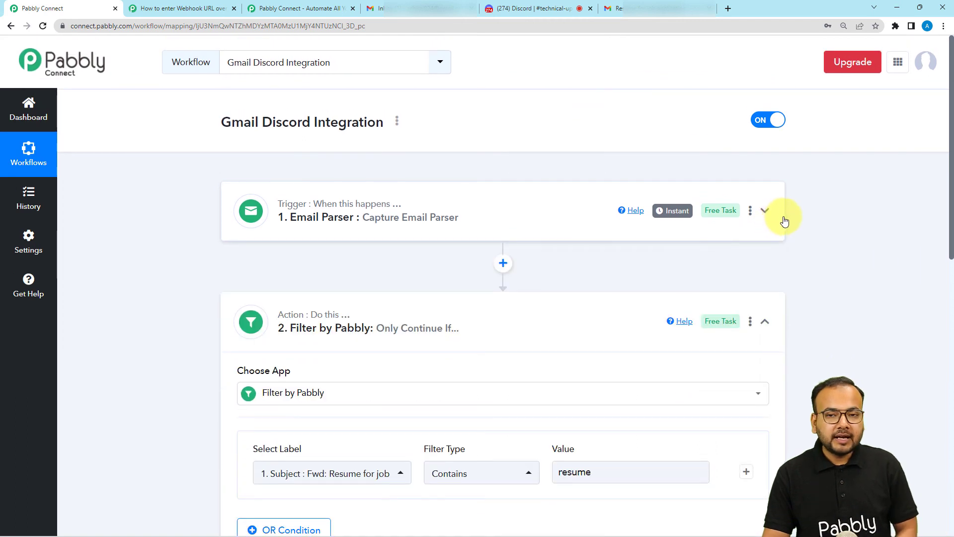